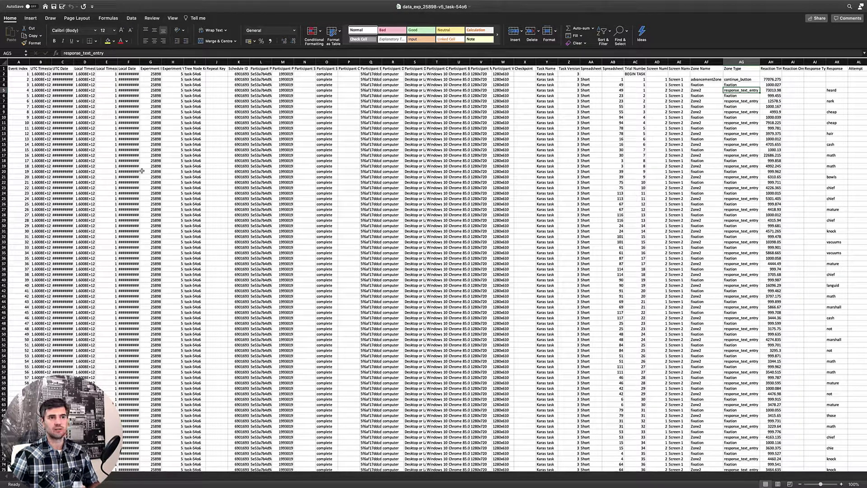
- Look through the raw trial data, examining the Reaction Time, Response and Correct columns
{"action": "scroll", "coordinate": [142, 170], "scroll_direction": "right", "scroll_amount": 2}
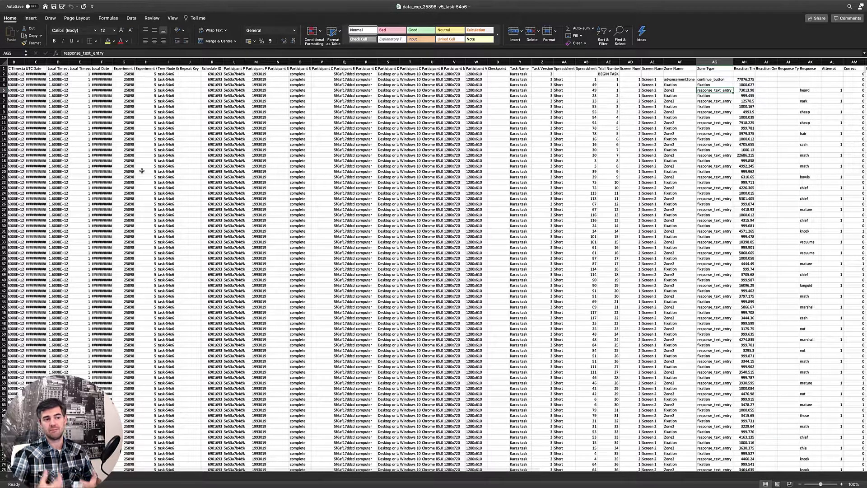
{"action": "scroll", "coordinate": [141, 171], "scroll_direction": "left", "scroll_amount": 2}
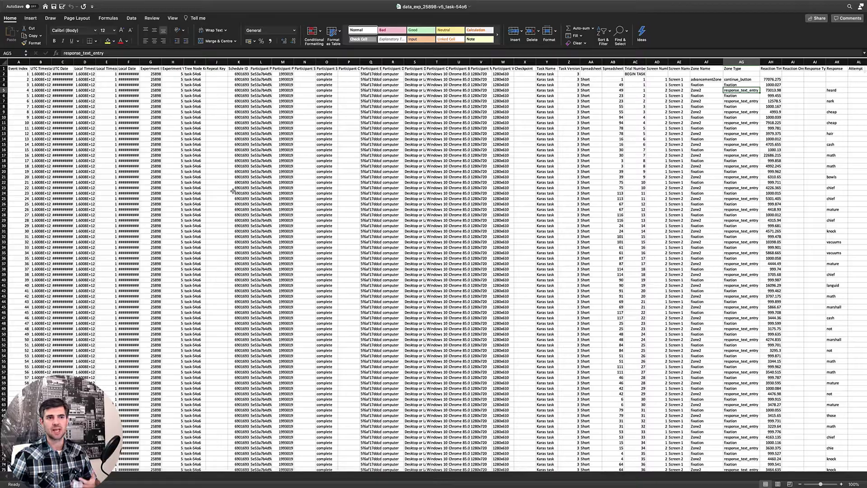
{"action": "scroll", "coordinate": [227, 188], "scroll_direction": "right", "scroll_amount": 3}
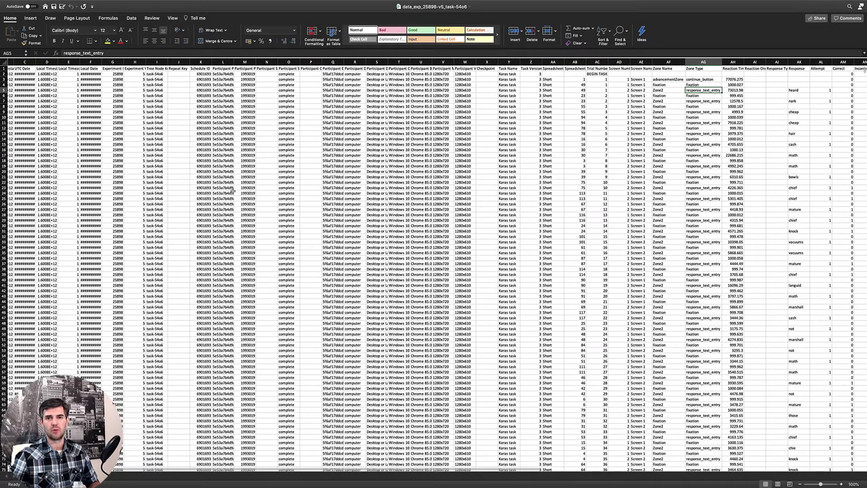
{"action": "scroll", "coordinate": [232, 190], "scroll_direction": "right", "scroll_amount": 8}
{"action": "scroll", "coordinate": [232, 190], "scroll_direction": "right", "scroll_amount": 7}
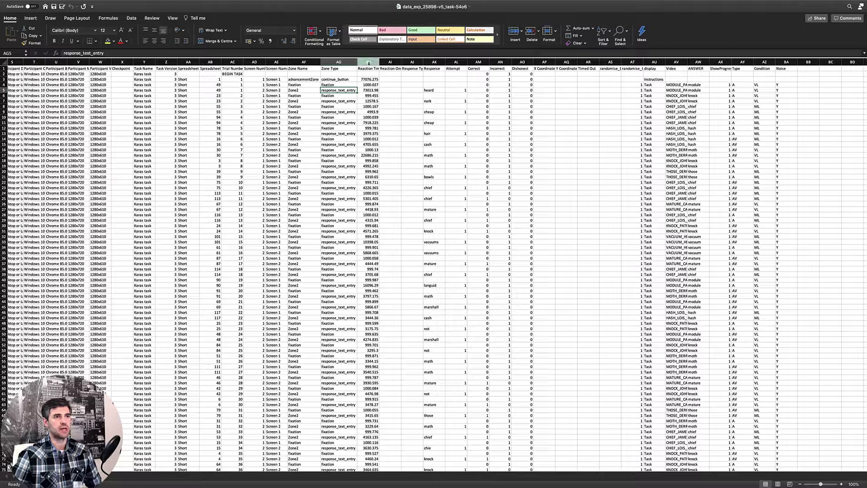
{"action": "left_click", "coordinate": [369, 63]}
{"action": "left_click", "coordinate": [435, 62]}
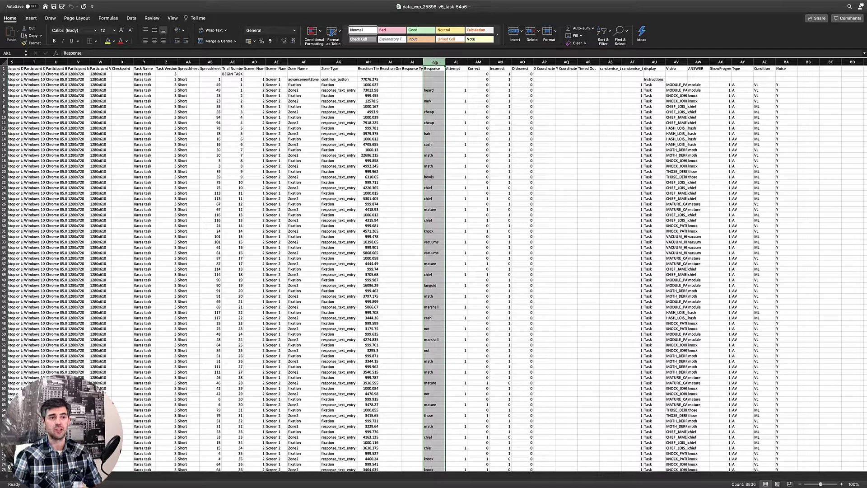
{"action": "left_click", "coordinate": [480, 62]}
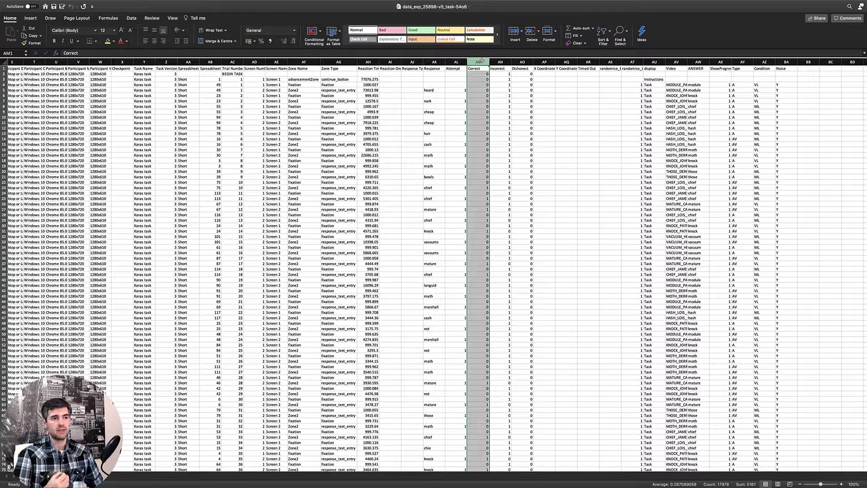
- Compare Response, Correct and ANSWER entries in rows 5 and 23, and examine the Type, Condition and Noise columns
{"action": "left_click", "coordinate": [478, 89]}
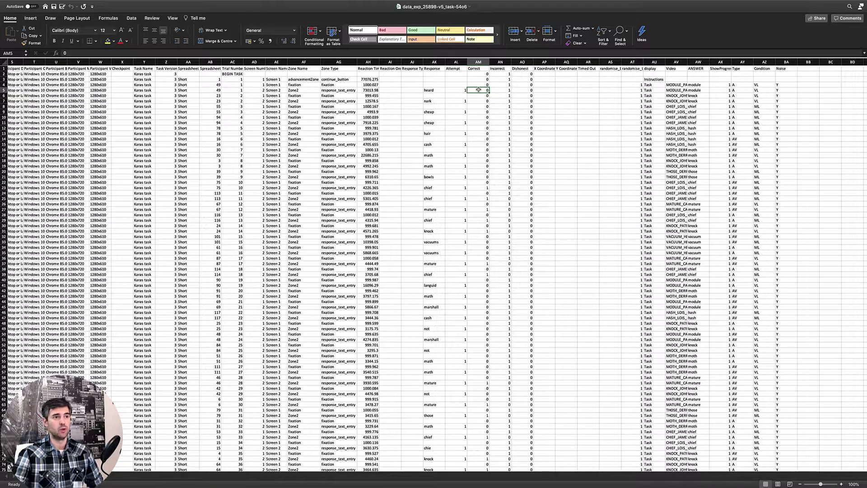
{"action": "left_click", "coordinate": [439, 90]}
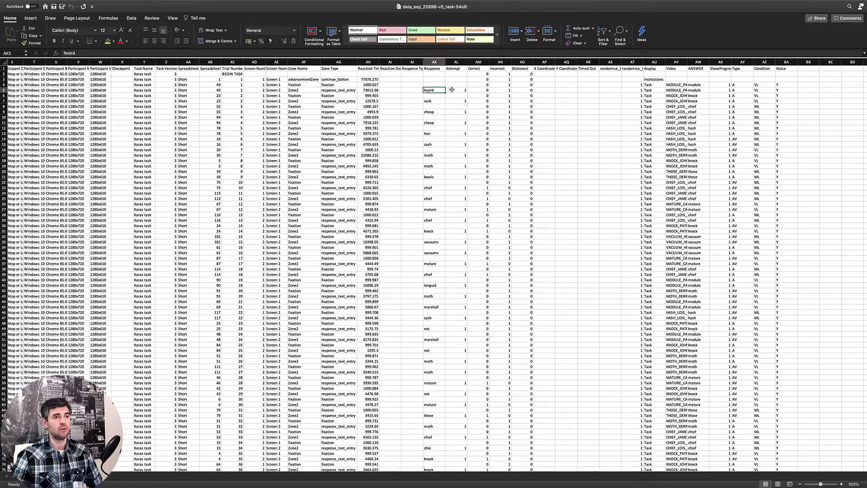
{"action": "left_click", "coordinate": [478, 90]}
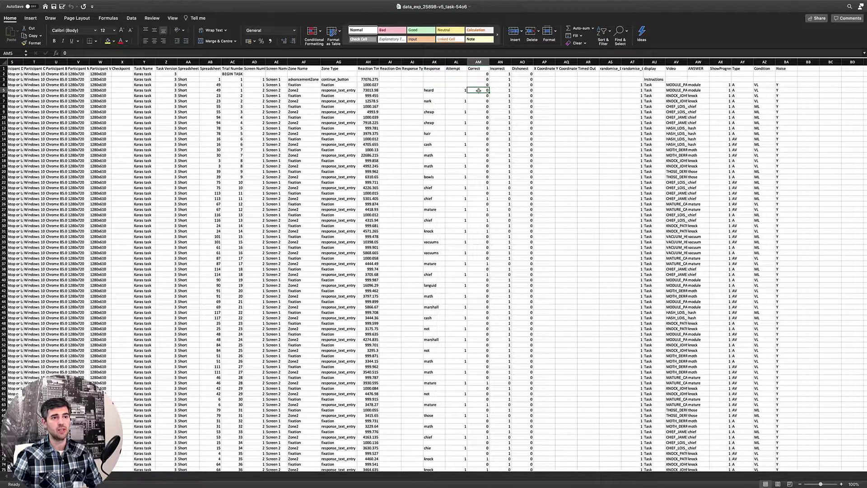
{"action": "left_click", "coordinate": [702, 90]}
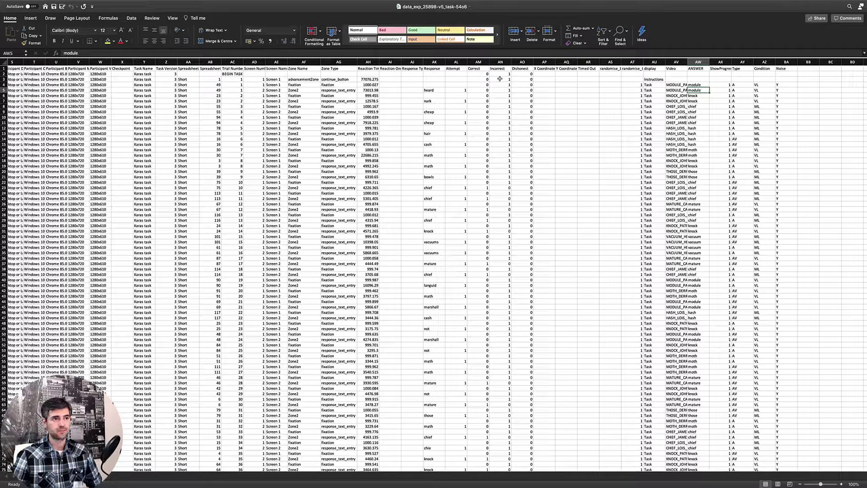
{"action": "left_click", "coordinate": [430, 189]}
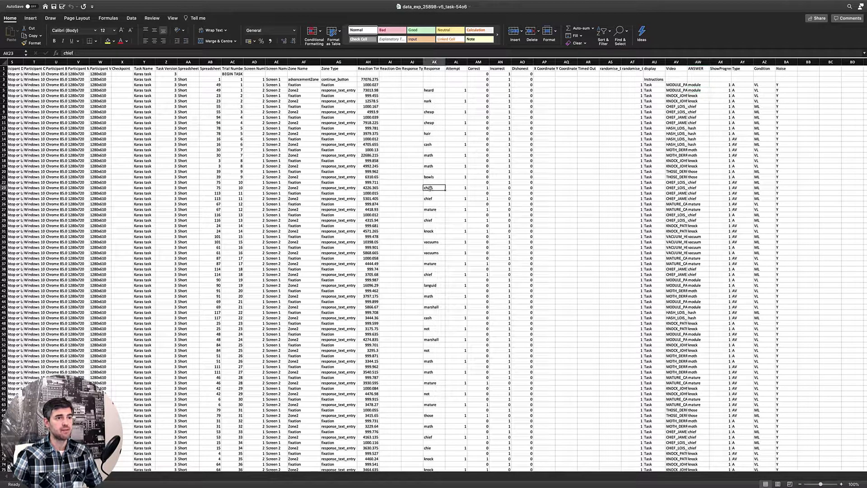
{"action": "left_click", "coordinate": [484, 188]}
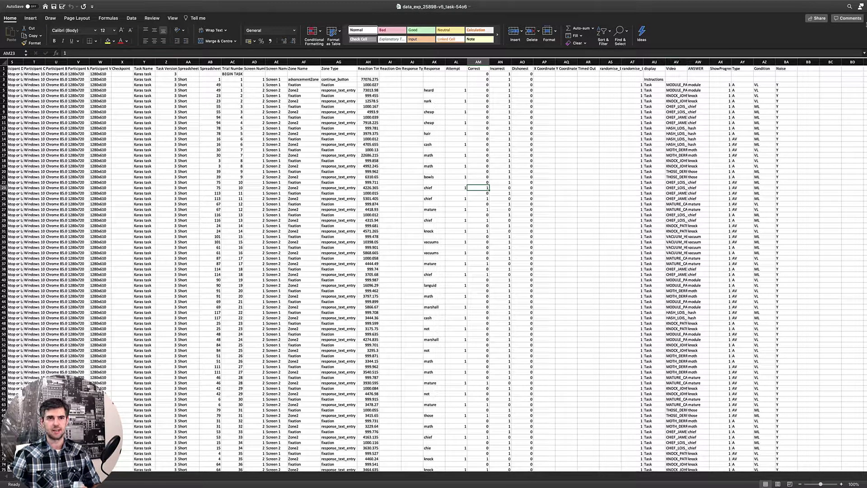
{"action": "left_click_drag", "start_coordinate": [742, 62], "coordinate": [786, 61]}
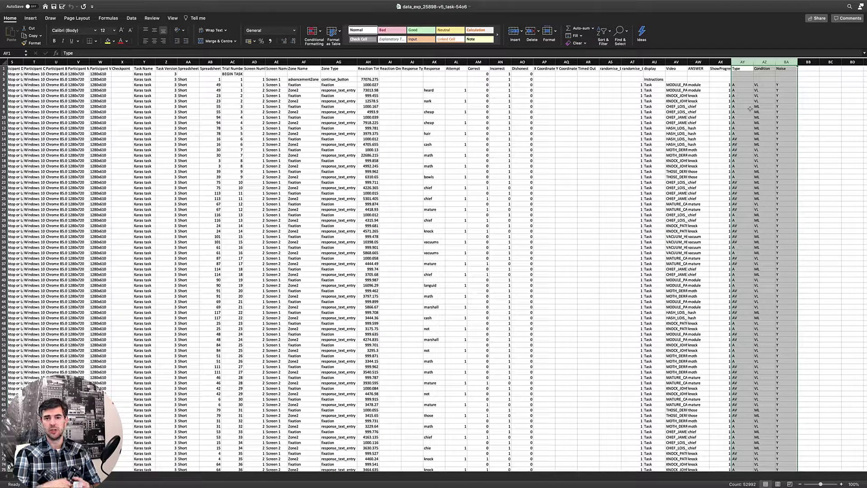
- Create a pivot table from the whole data range on a new worksheet
{"action": "left_click", "coordinate": [368, 165]}
{"action": "mouse_move", "coordinate": [176, 3]}
{"action": "left_click", "coordinate": [148, 3]}
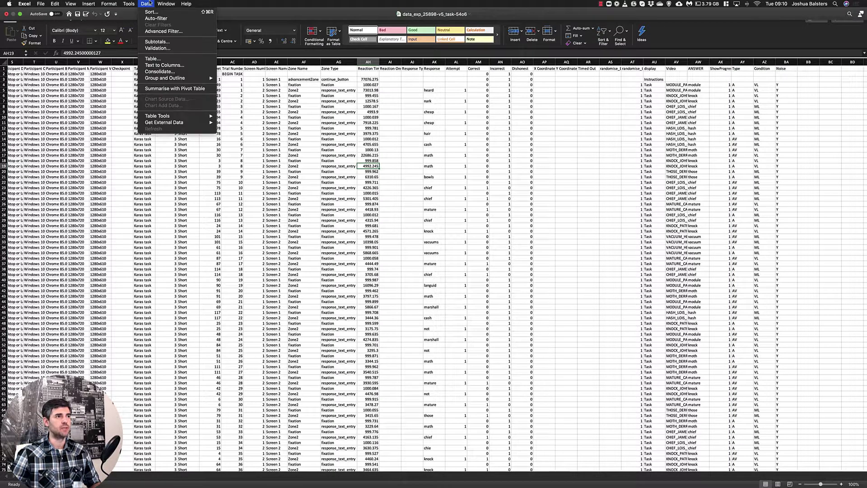
{"action": "left_click", "coordinate": [168, 88]}
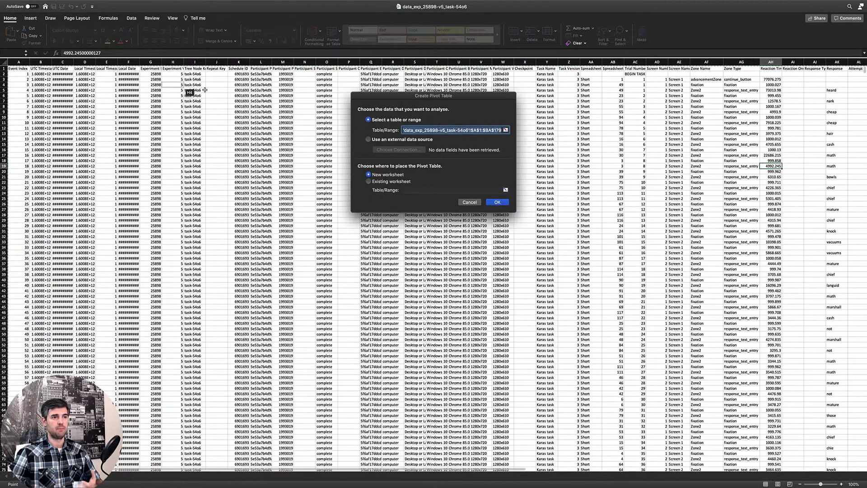
{"action": "left_click", "coordinate": [498, 204]}
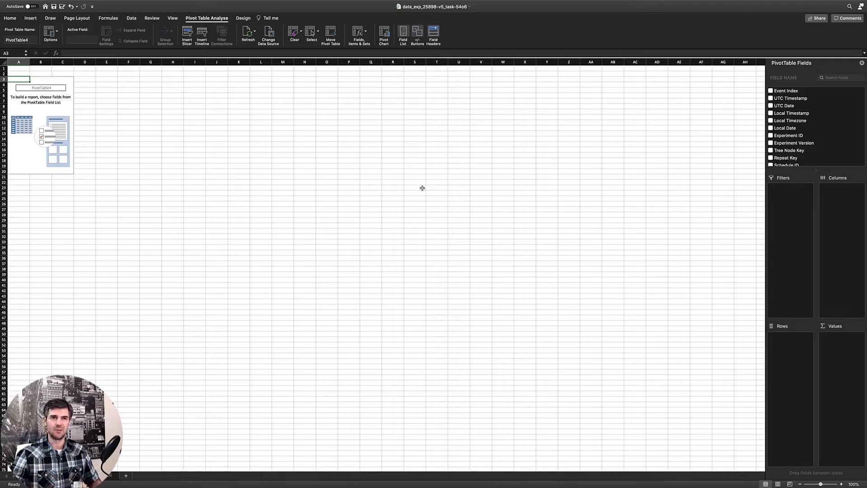
- Add Type and Condition as the pivot table's column fields, with Condition ordered above Type
{"action": "scroll", "coordinate": [785, 152], "scroll_direction": "down", "scroll_amount": 15}
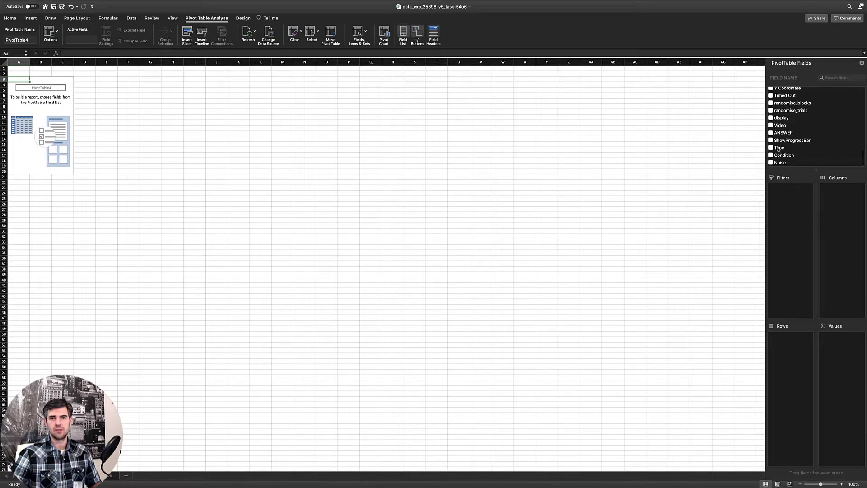
{"action": "left_click_drag", "start_coordinate": [778, 149], "coordinate": [838, 194]}
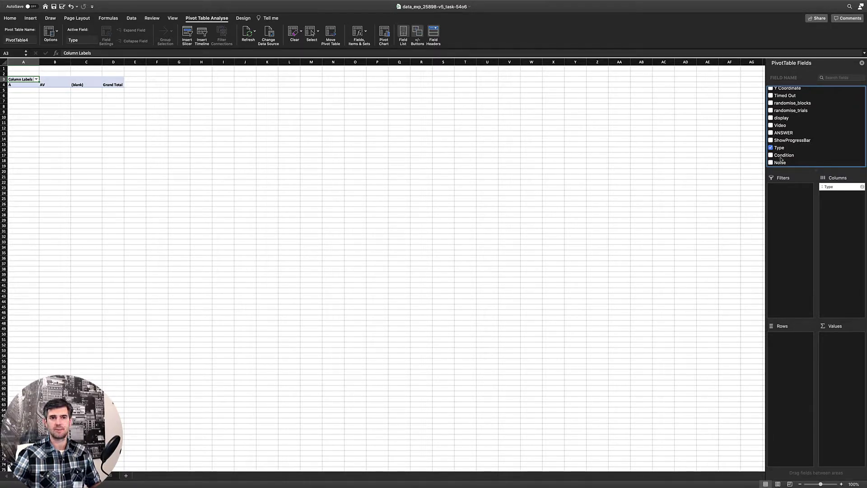
{"action": "left_click_drag", "start_coordinate": [783, 156], "coordinate": [853, 213]}
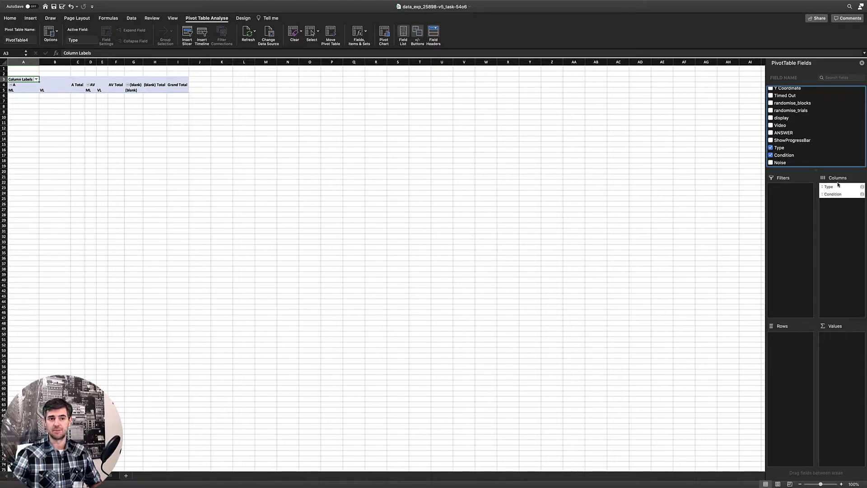
{"action": "left_click", "coordinate": [835, 210]}
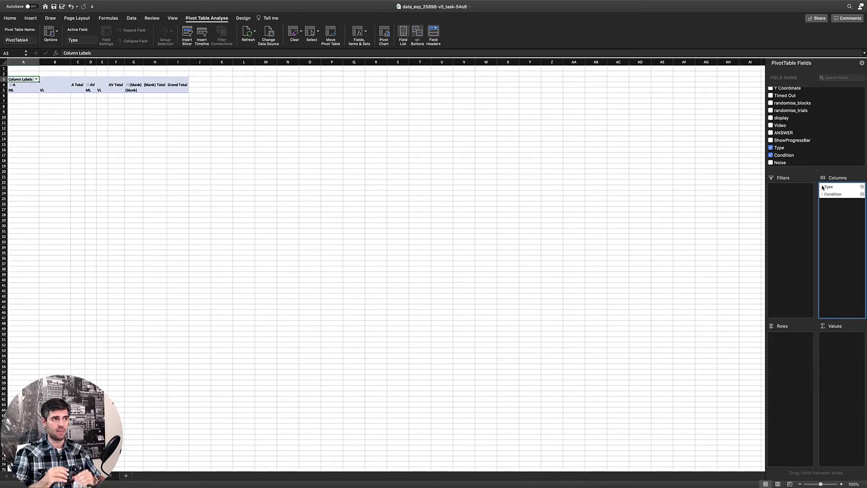
{"action": "left_click_drag", "start_coordinate": [823, 187], "coordinate": [841, 208]}
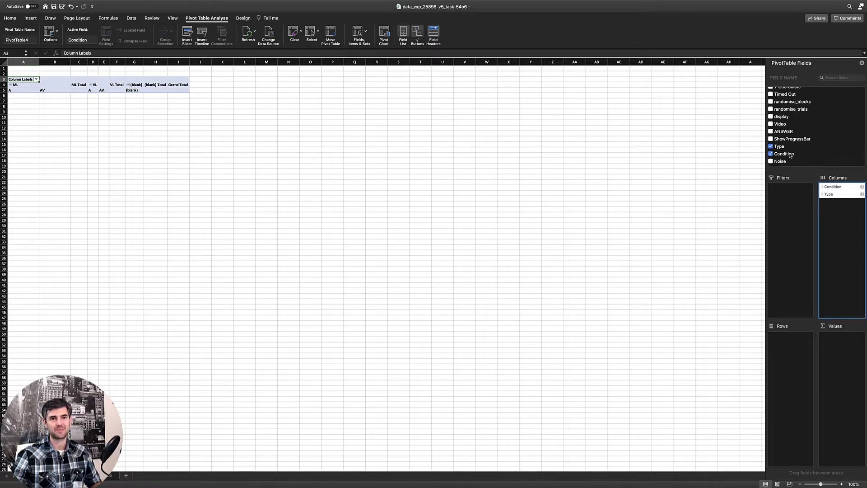
- Add Participant Private ID as the pivot table's row field
{"action": "scroll", "coordinate": [795, 126], "scroll_direction": "up", "scroll_amount": 10}
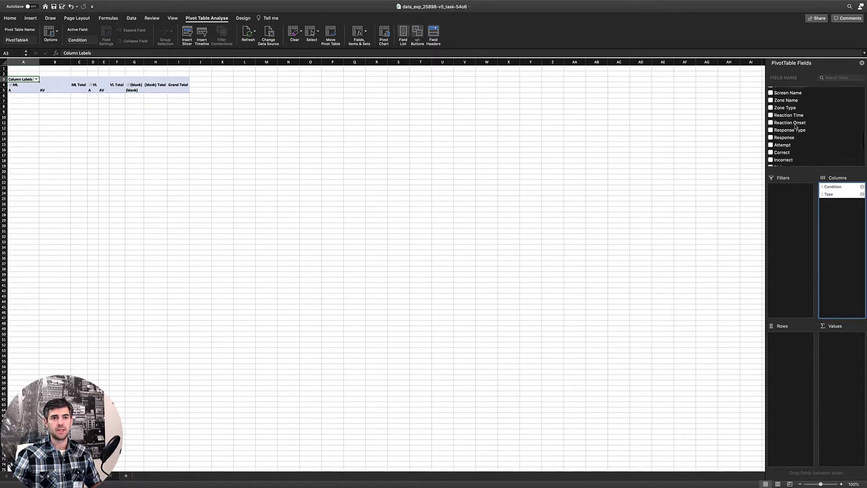
{"action": "scroll", "coordinate": [795, 126], "scroll_direction": "up", "scroll_amount": 10}
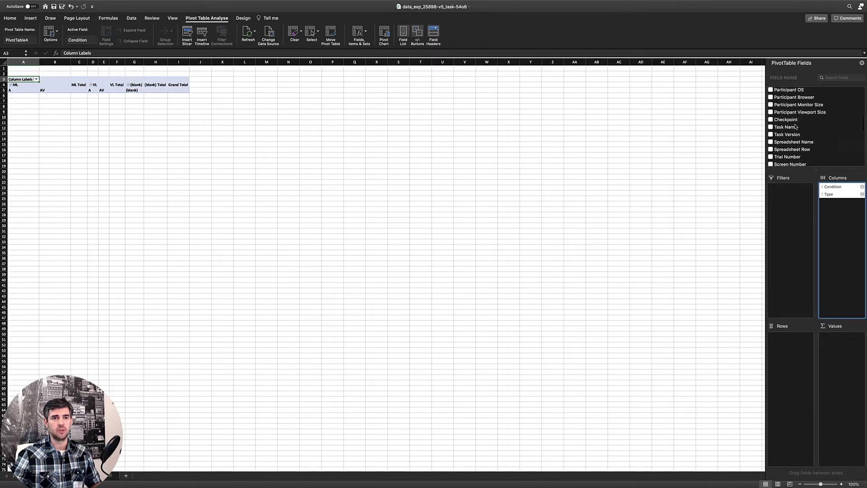
{"action": "scroll", "coordinate": [796, 126], "scroll_direction": "down", "scroll_amount": 1}
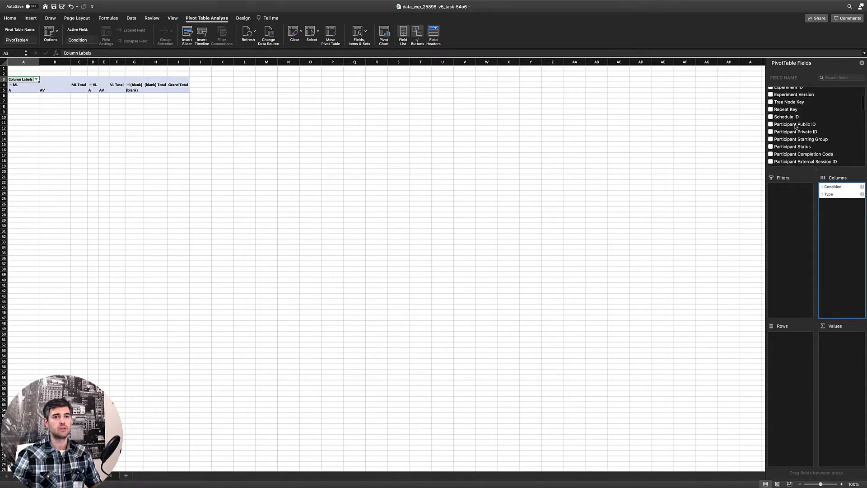
{"action": "left_click_drag", "start_coordinate": [791, 125], "coordinate": [791, 374]}
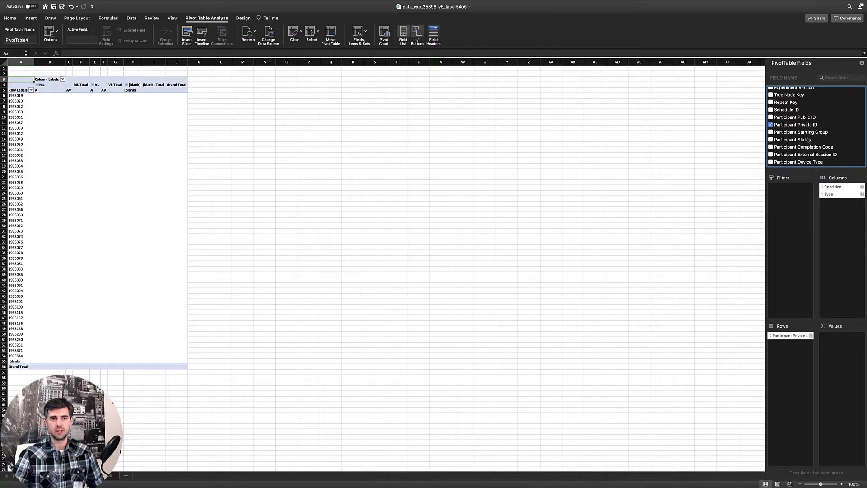
- Add the Correct field to the pivot table's values
{"action": "scroll", "coordinate": [806, 148], "scroll_direction": "down", "scroll_amount": 10}
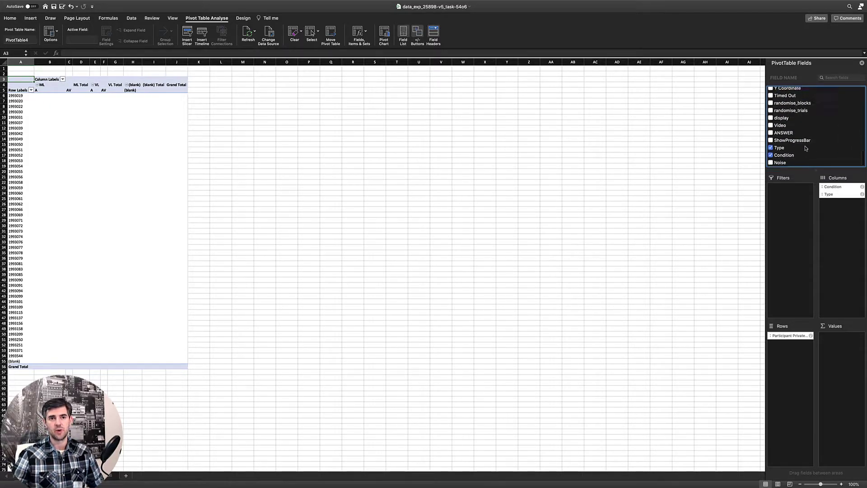
{"action": "scroll", "coordinate": [788, 120], "scroll_direction": "up", "scroll_amount": 3}
{"action": "scroll", "coordinate": [788, 120], "scroll_direction": "up", "scroll_amount": 1}
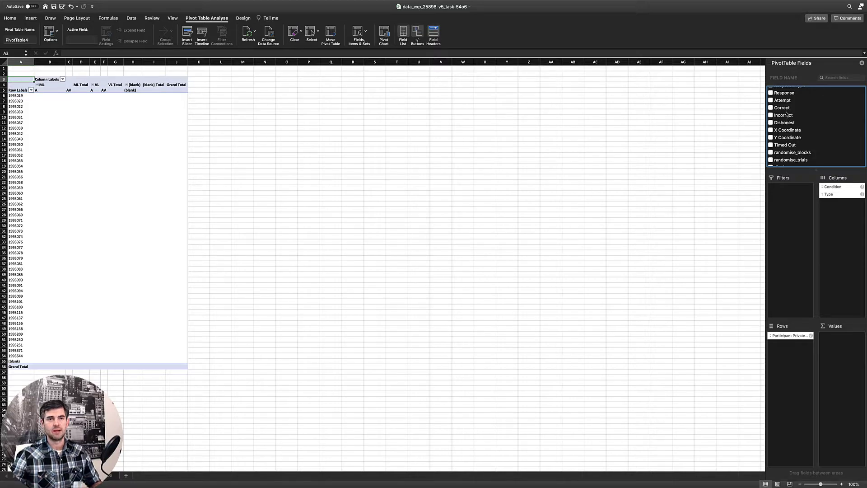
{"action": "left_click", "coordinate": [782, 109]}
{"action": "left_click_drag", "start_coordinate": [782, 109], "coordinate": [845, 348]}
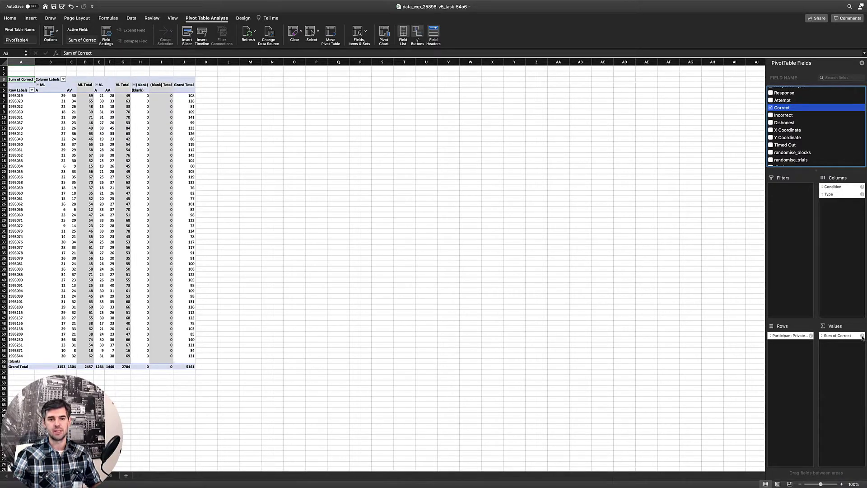
- Summarise the Correct values by Average instead of Sum and check the first participant's ML, A cell
{"action": "left_click", "coordinate": [862, 337]}
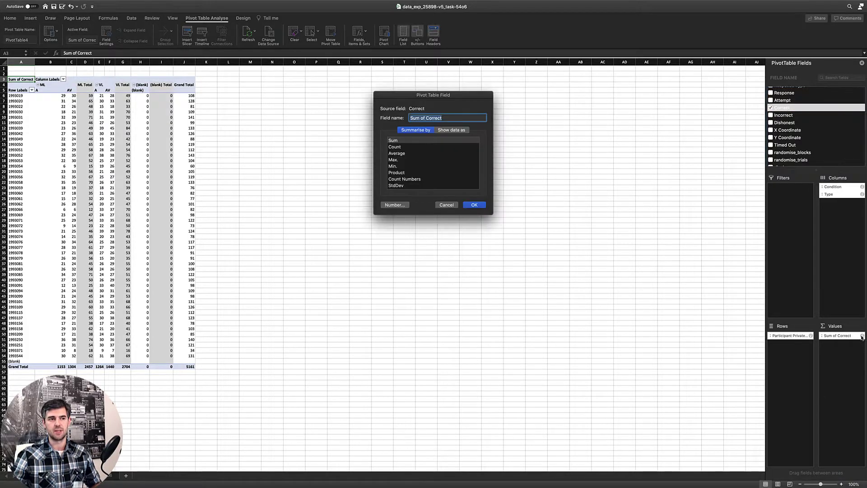
{"action": "left_click", "coordinate": [406, 154]}
{"action": "scroll", "coordinate": [421, 157], "scroll_direction": "down", "scroll_amount": 2}
{"action": "scroll", "coordinate": [421, 157], "scroll_direction": "up", "scroll_amount": 2}
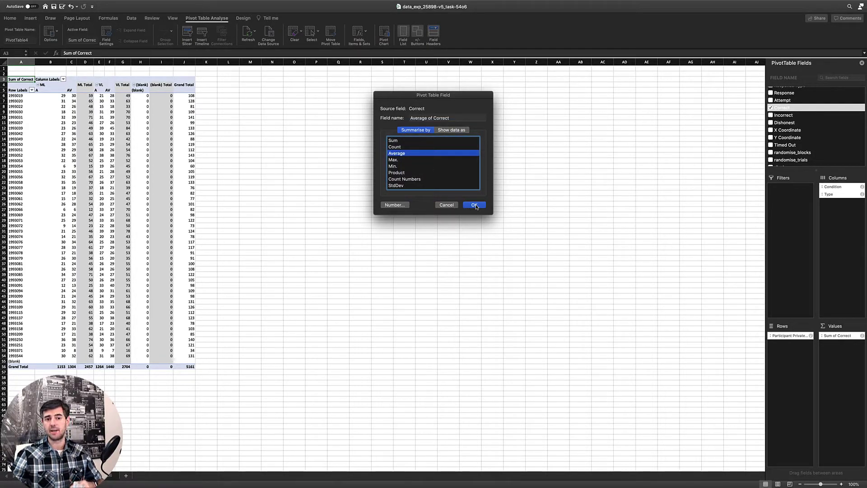
{"action": "left_click", "coordinate": [475, 205]}
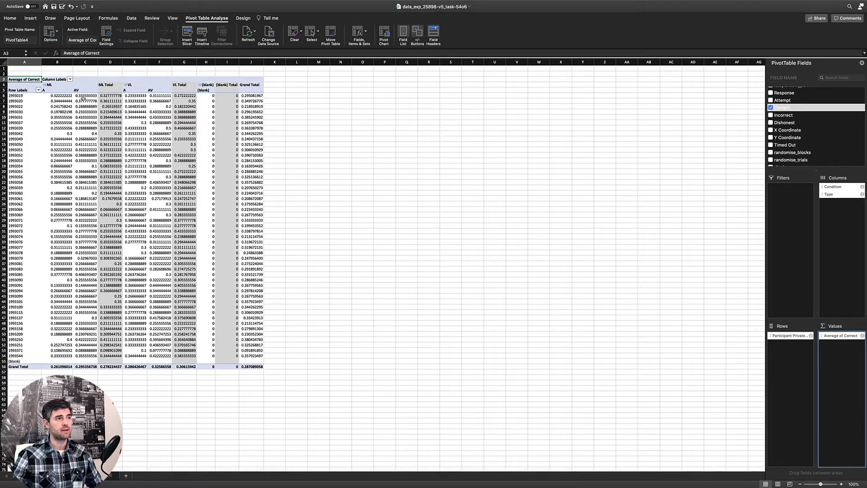
{"action": "left_click", "coordinate": [70, 96]}
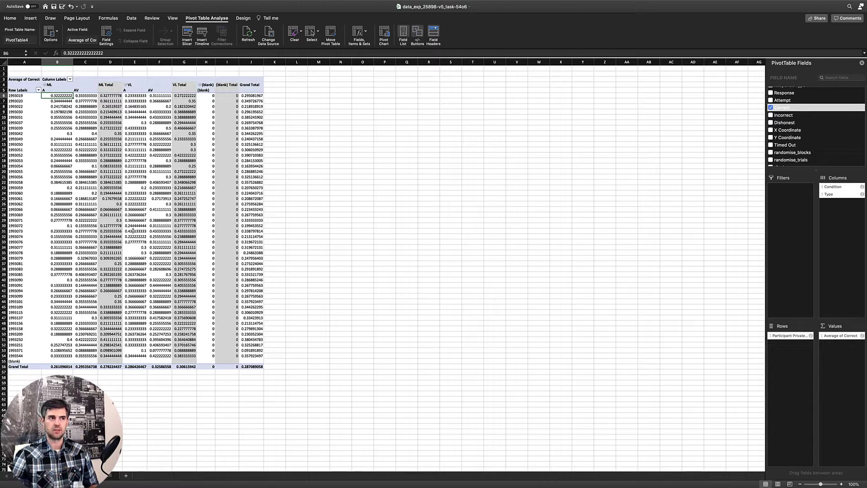
- Add the Noise field as a report filter of the pivot table
{"action": "scroll", "coordinate": [814, 147], "scroll_direction": "down", "scroll_amount": 1}
{"action": "scroll", "coordinate": [813, 147], "scroll_direction": "down", "scroll_amount": 5}
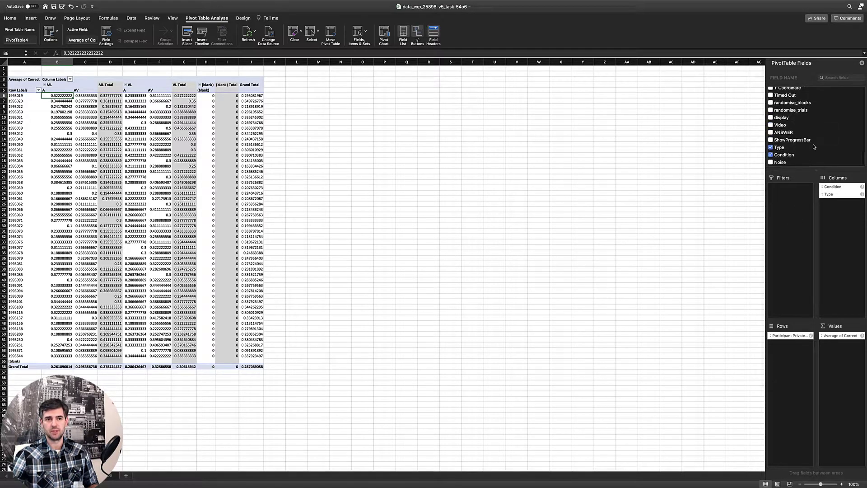
{"action": "left_click_drag", "start_coordinate": [777, 163], "coordinate": [779, 191]}
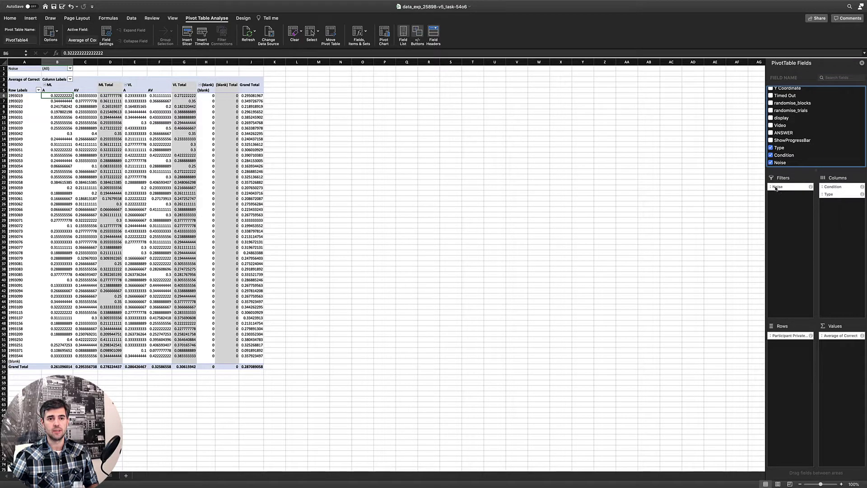
{"action": "left_click", "coordinate": [777, 187]}
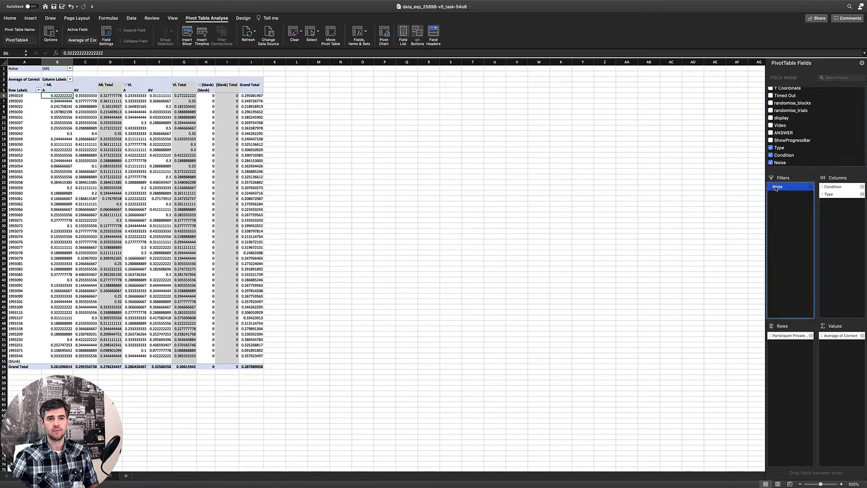
- Filter the pivot table's Noise field to show only Y
{"action": "left_click", "coordinate": [70, 69]}
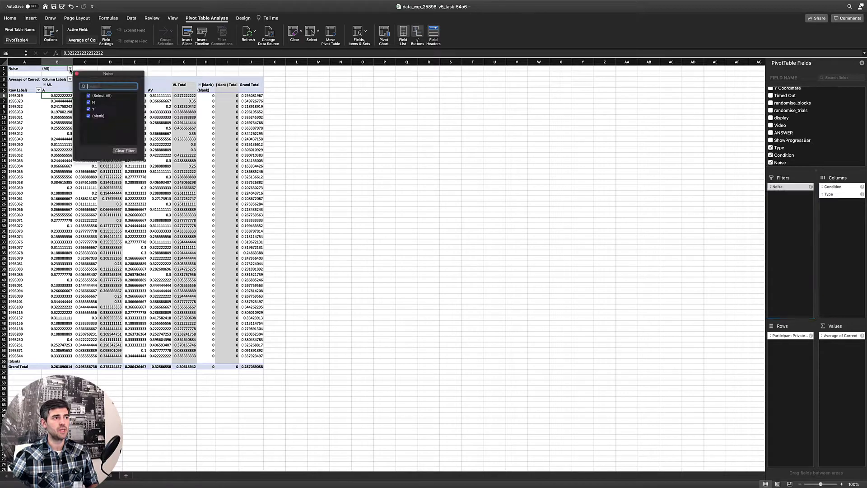
{"action": "left_click", "coordinate": [89, 95]}
{"action": "left_click", "coordinate": [89, 110]}
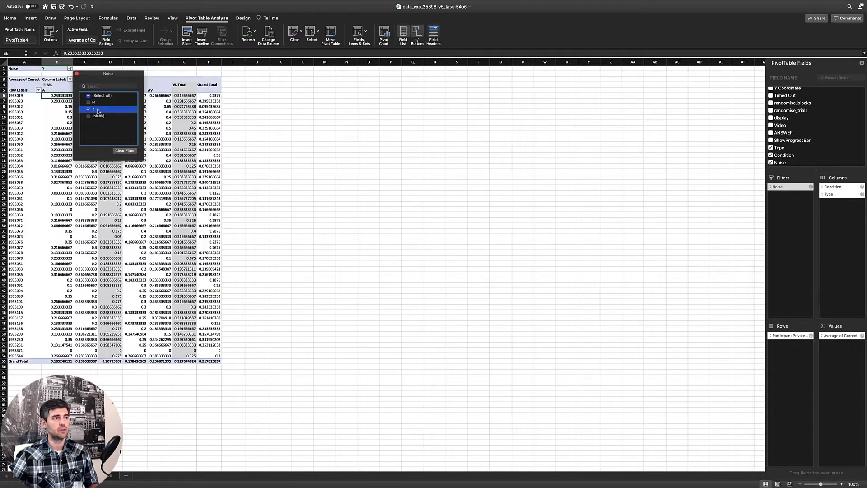
{"action": "left_click", "coordinate": [77, 74]}
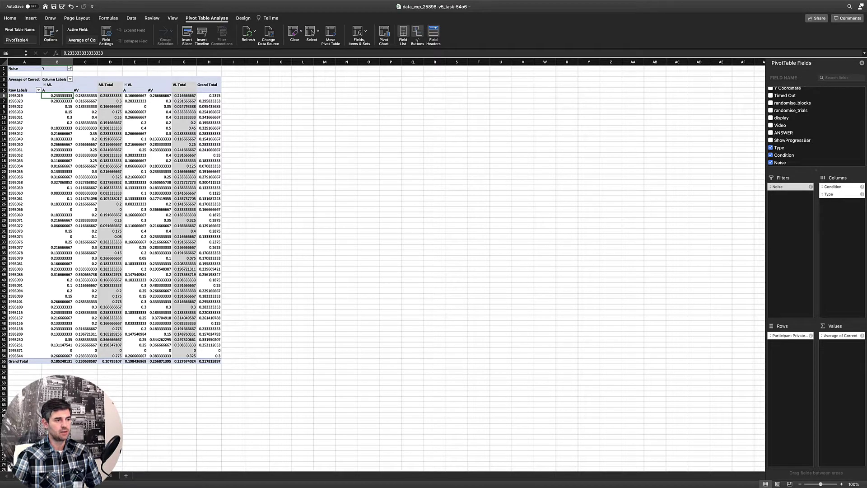
- Examine the raw trial data, comparing the Correct scores of fixation, continue_button and response_text_entry rows in the Zone Type column
{"action": "key", "text": "ctrl+Page_Down"}
{"action": "scroll", "coordinate": [493, 206], "scroll_direction": "right", "scroll_amount": 10}
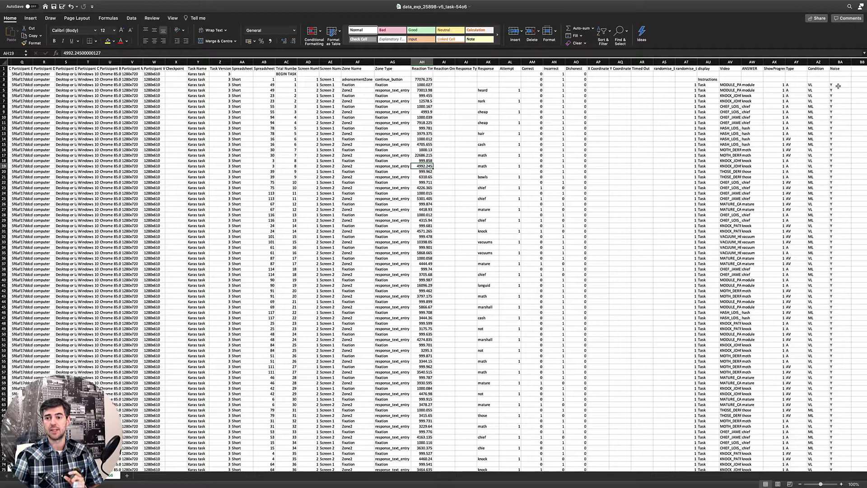
{"action": "left_click", "coordinate": [534, 80]}
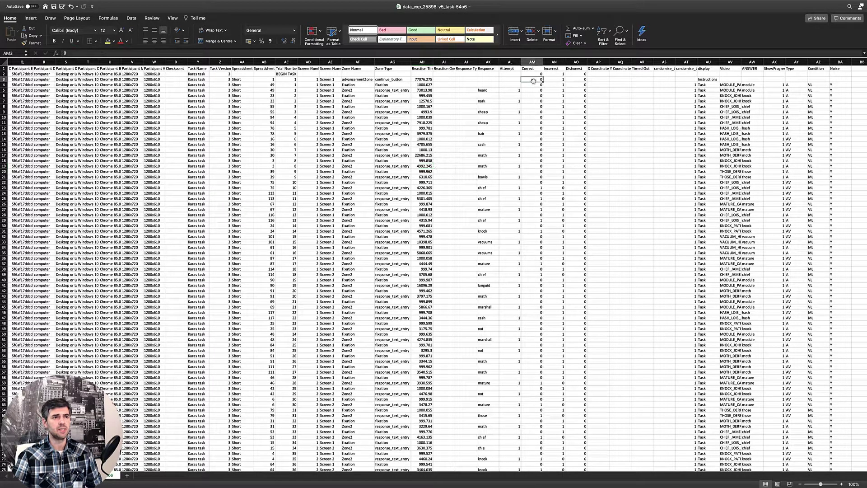
{"action": "left_click", "coordinate": [391, 79]}
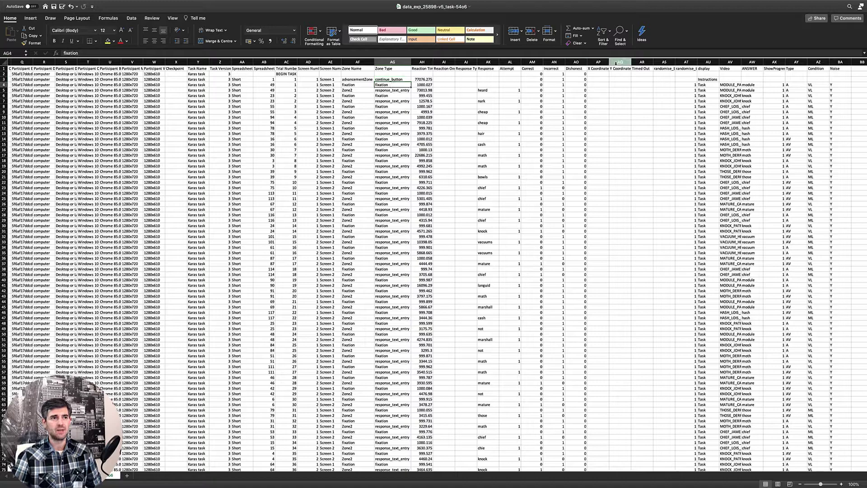
{"action": "left_click", "coordinate": [536, 84]}
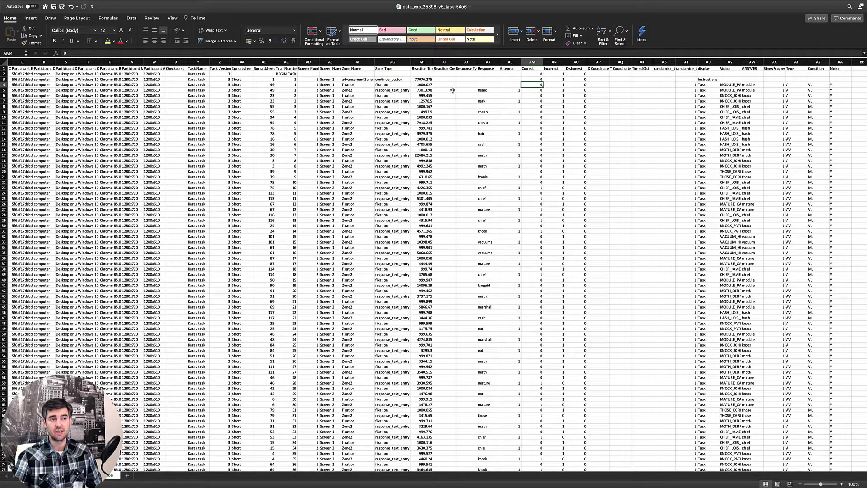
{"action": "left_click", "coordinate": [530, 92]}
{"action": "left_click", "coordinate": [391, 90]}
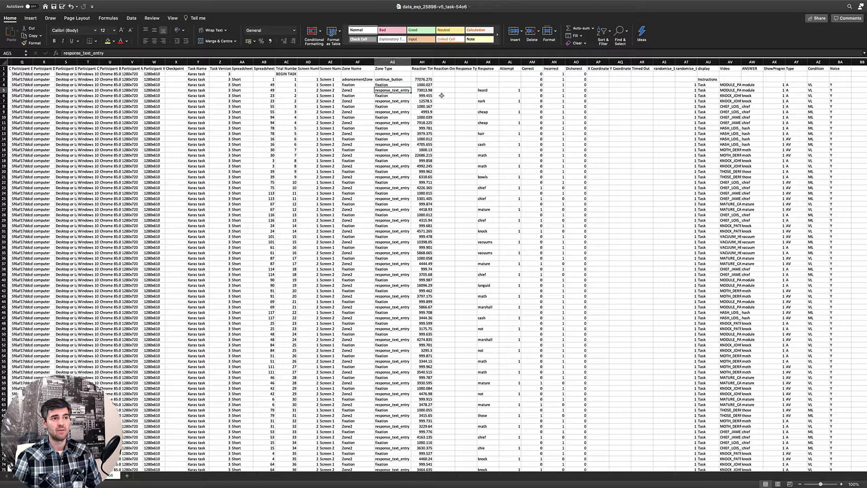
{"action": "left_click", "coordinate": [533, 91]}
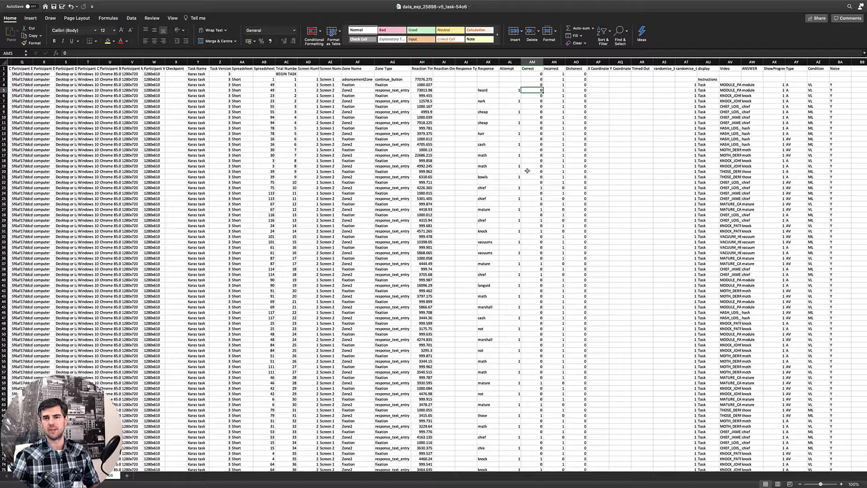
{"action": "left_click", "coordinate": [398, 90]}
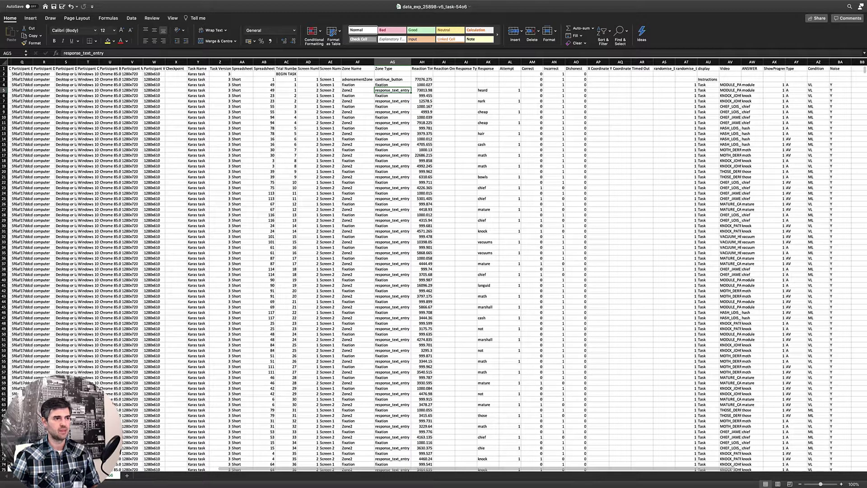
- Return to the pivot table and add Zone Type as a second report filter alongside Noise
{"action": "left_click", "coordinate": [34, 475]}
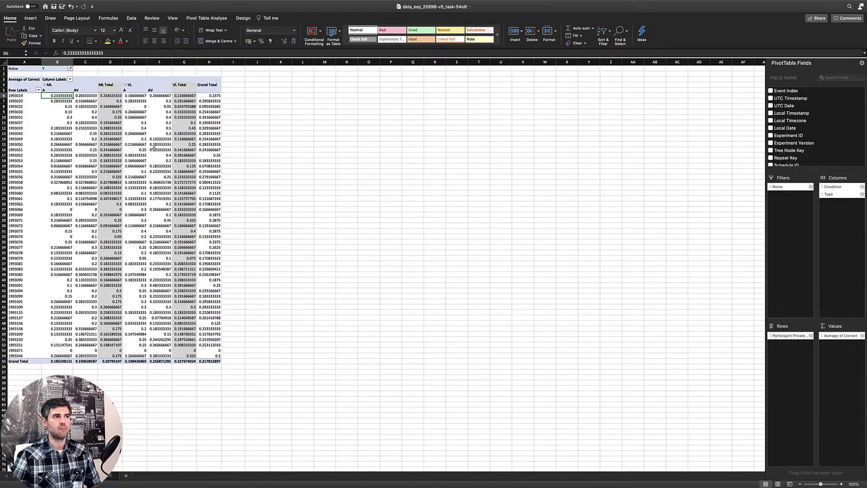
{"action": "scroll", "coordinate": [813, 135], "scroll_direction": "down", "scroll_amount": 10}
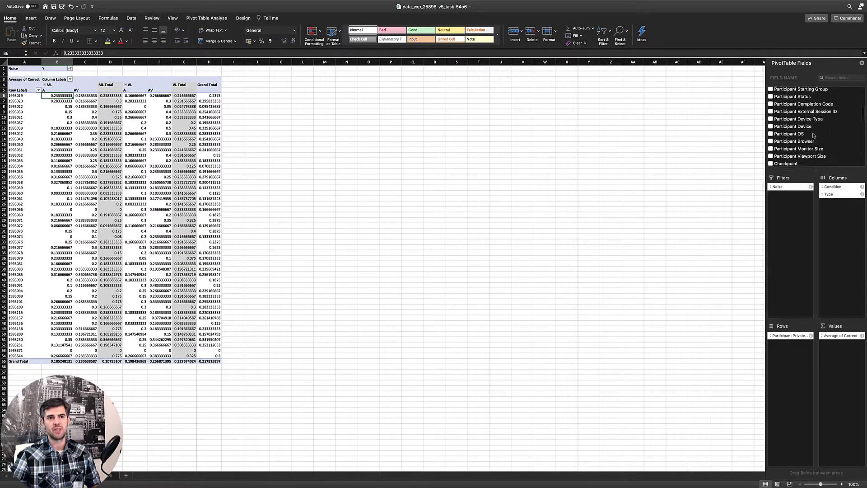
{"action": "scroll", "coordinate": [812, 135], "scroll_direction": "down", "scroll_amount": 4}
{"action": "left_click_drag", "start_coordinate": [791, 130], "coordinate": [787, 217]}
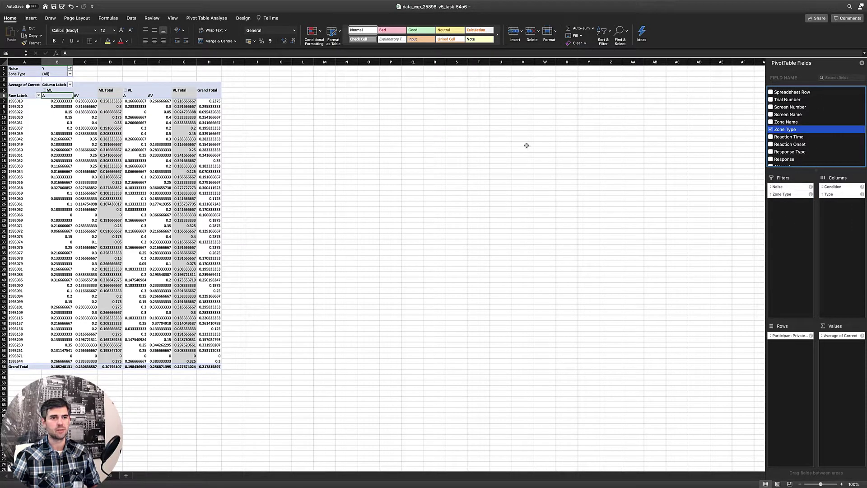
- Filter Zone Type to response_text_entry only and check the first participant's average for ML, A
{"action": "left_click", "coordinate": [70, 73]}
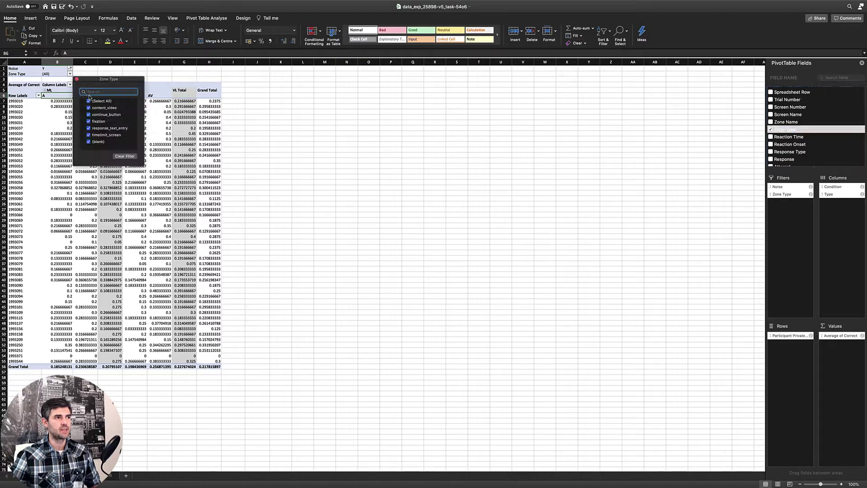
{"action": "left_click", "coordinate": [88, 101]}
{"action": "left_click", "coordinate": [89, 128]}
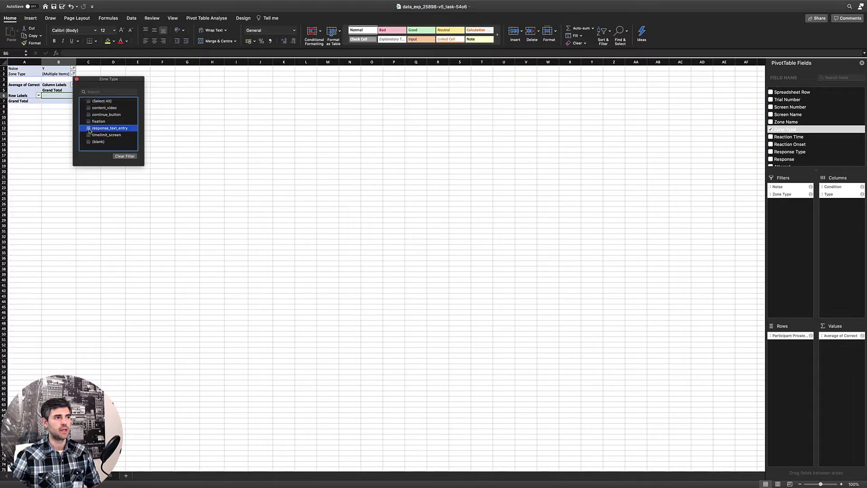
{"action": "left_click", "coordinate": [77, 79]}
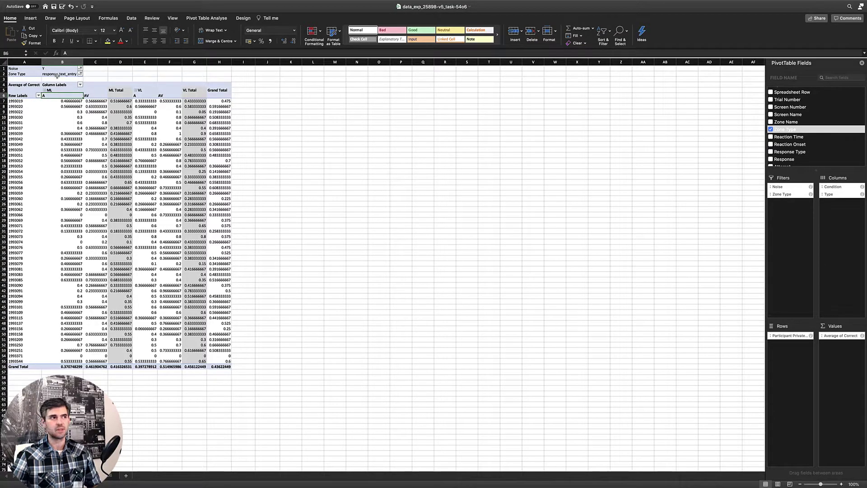
{"action": "left_click", "coordinate": [67, 101]}
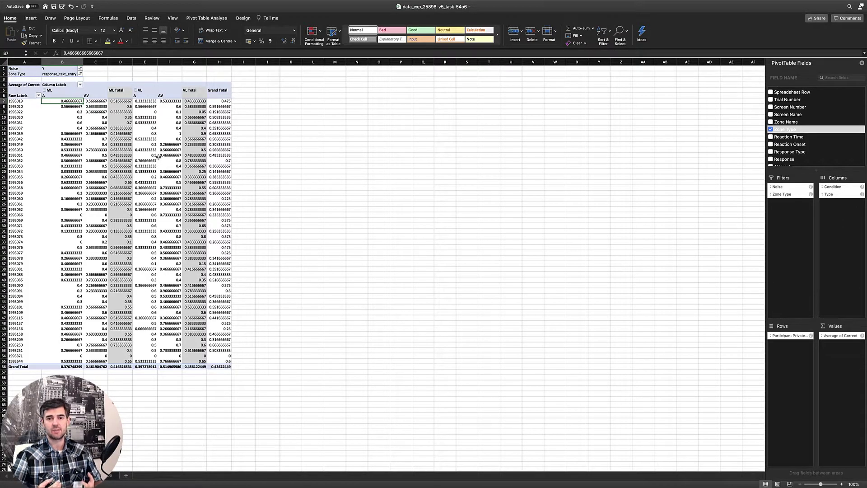
- Copy the participant IDs with their ML averages for A and AV, and paste them as values into a new workbook from A2
{"action": "left_click", "coordinate": [30, 111]}
{"action": "left_click_drag", "start_coordinate": [27, 102], "coordinate": [87, 361]}
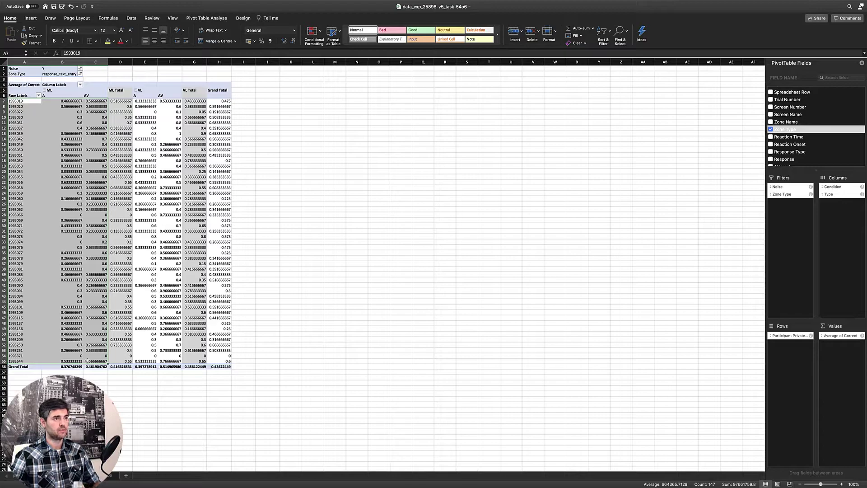
{"action": "key", "text": "super+c"}
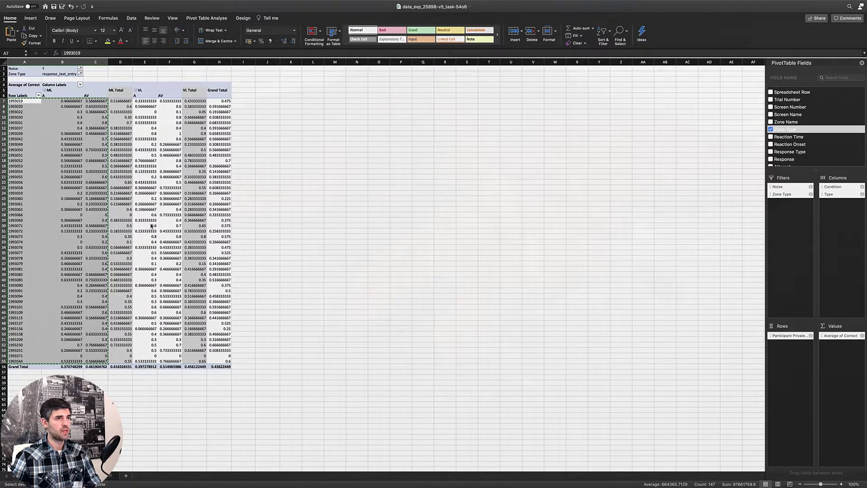
{"action": "key", "text": "super+n"}
{"action": "left_click", "coordinate": [20, 74]}
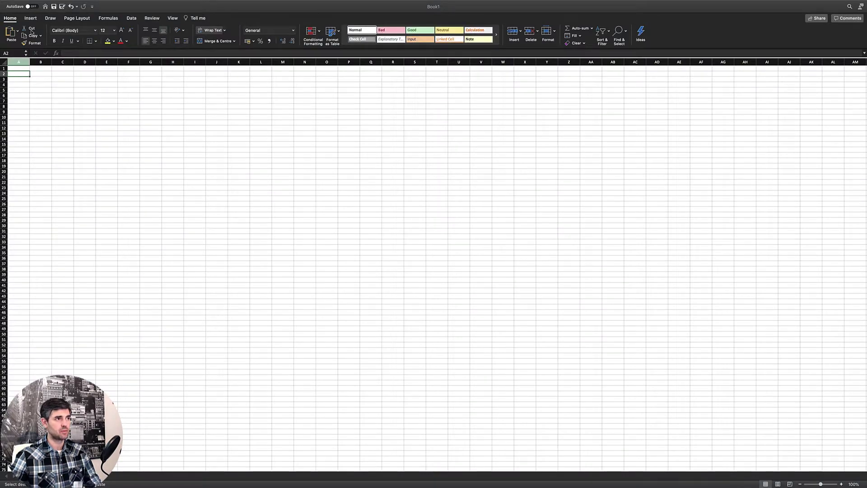
{"action": "right_click", "coordinate": [19, 71]}
{"action": "mouse_move", "coordinate": [96, 94]}
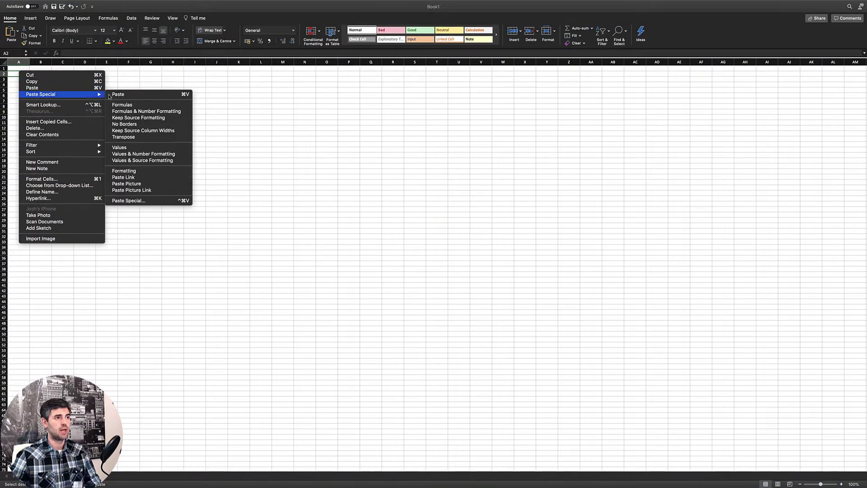
{"action": "left_click", "coordinate": [120, 147]}
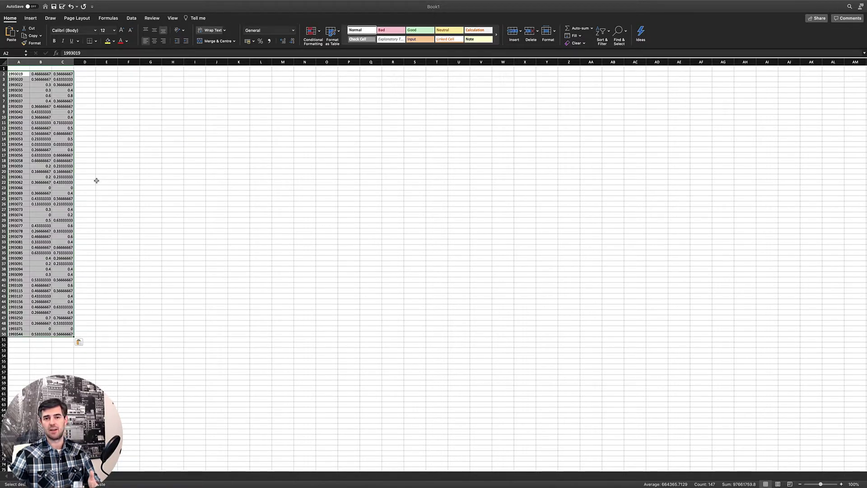
- Enter the headers ID, ML_A and ML_AV in cells A1 to C1 of the new workbook
{"action": "left_click", "coordinate": [20, 69]}
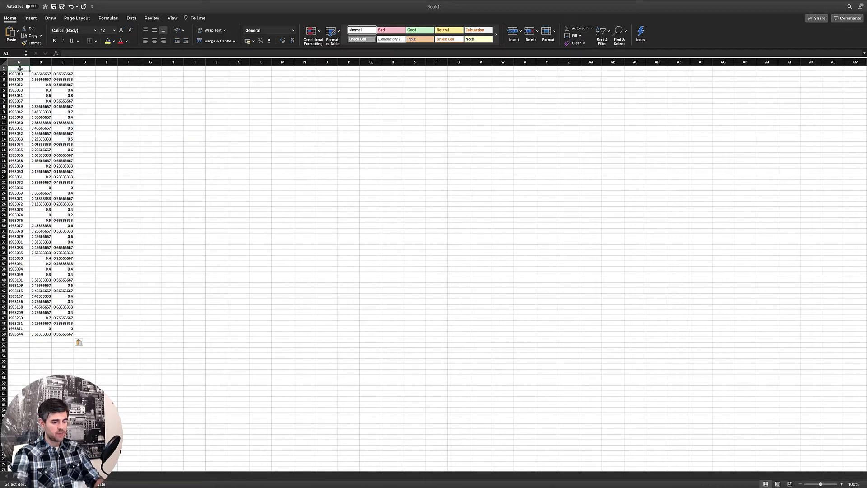
{"action": "type", "text": "ID"}
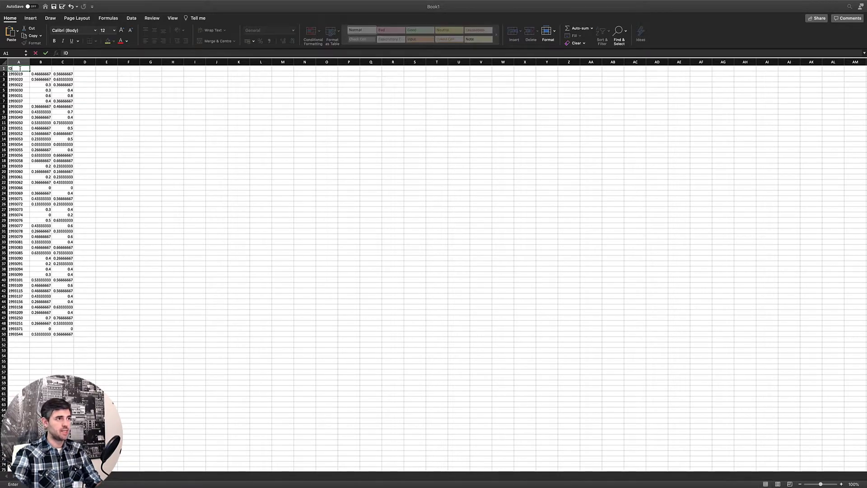
{"action": "key", "text": "Tab"}
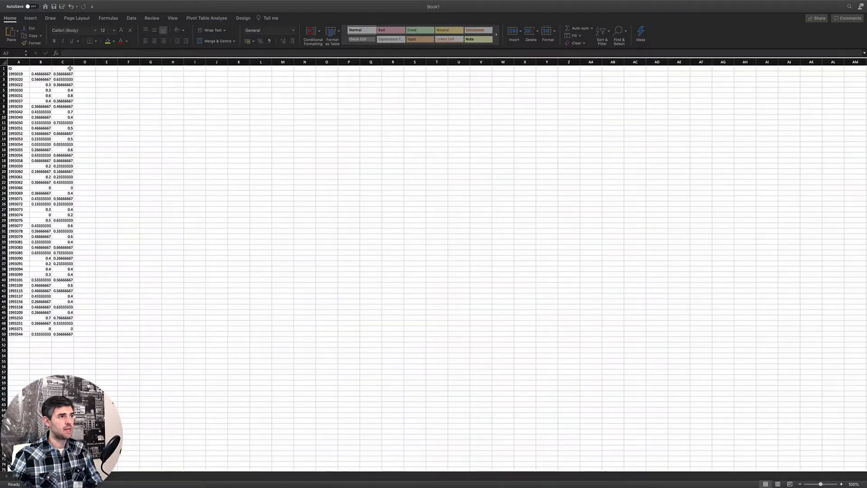
{"action": "left_click", "coordinate": [42, 68]}
{"action": "type", "text": "ML_A"}
{"action": "key", "text": "Tab"}
{"action": "type", "text": "ML_AV"}
{"action": "key", "text": "Return"}
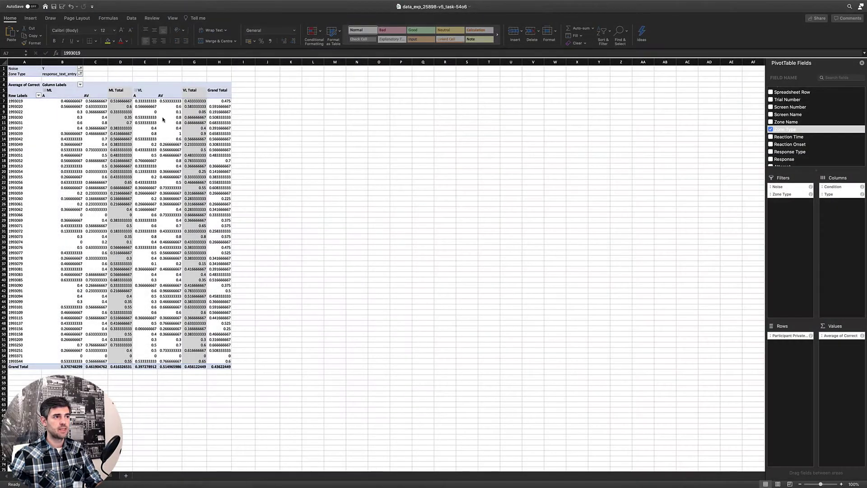
- Copy the participants' VL averages for A and AV from the pivot table and paste them into the new workbook from D2
{"action": "left_click_drag", "start_coordinate": [144, 101], "coordinate": [176, 361]}
{"action": "key", "text": "super+c"}
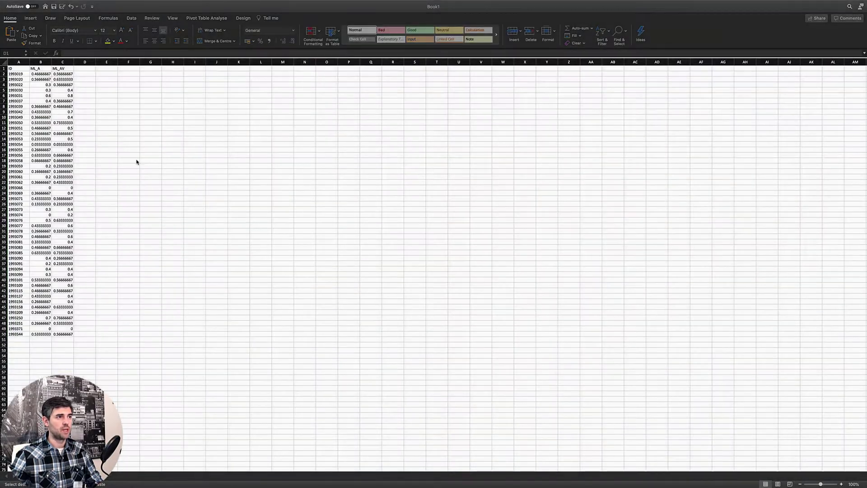
{"action": "left_click", "coordinate": [84, 74]}
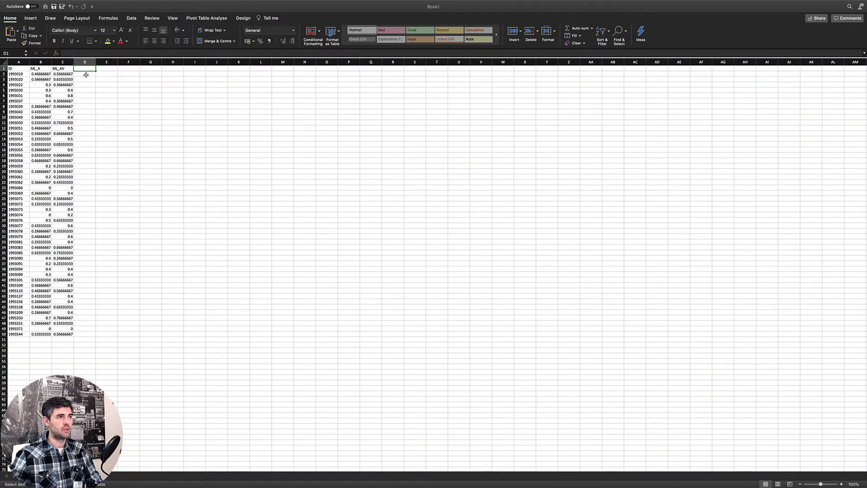
{"action": "right_click", "coordinate": [83, 76]}
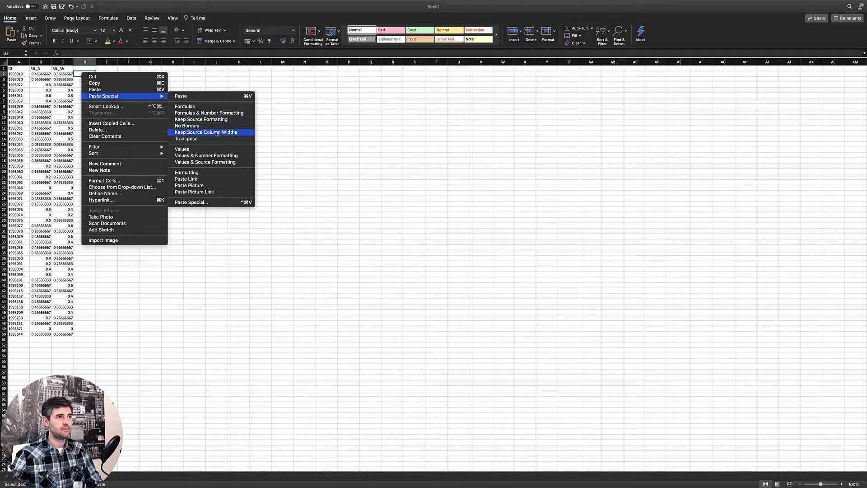
{"action": "left_click", "coordinate": [131, 87]}
- Enter the headers VL_A and VL_AV in cells D1 and E1
{"action": "left_click", "coordinate": [83, 68]}
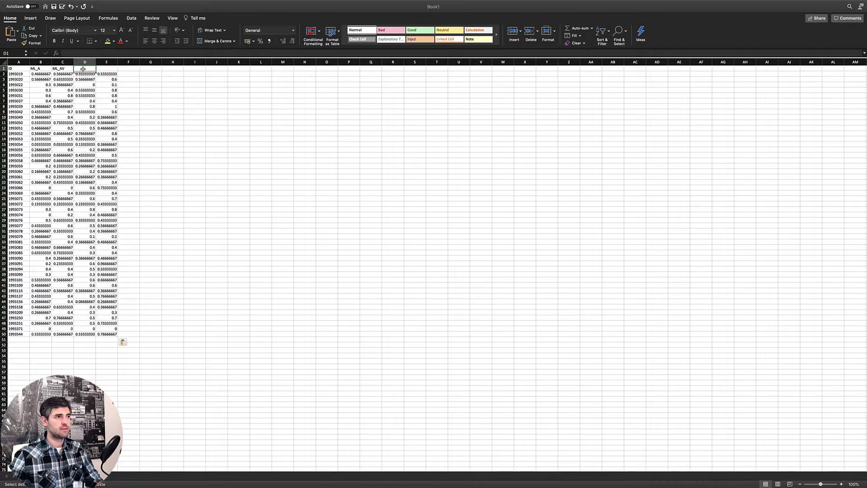
{"action": "type", "text": "VL_A"}
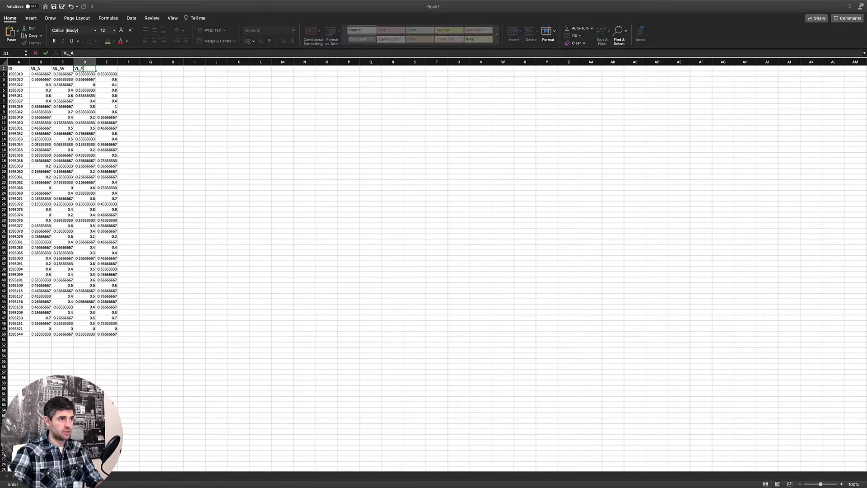
{"action": "key", "text": "Tab"}
{"action": "type", "text": "VL_AV"}
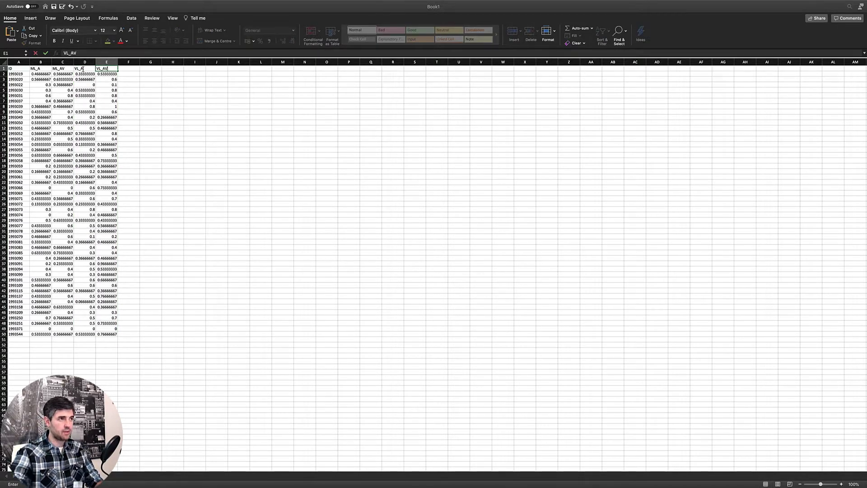
{"action": "key", "text": "Return"}
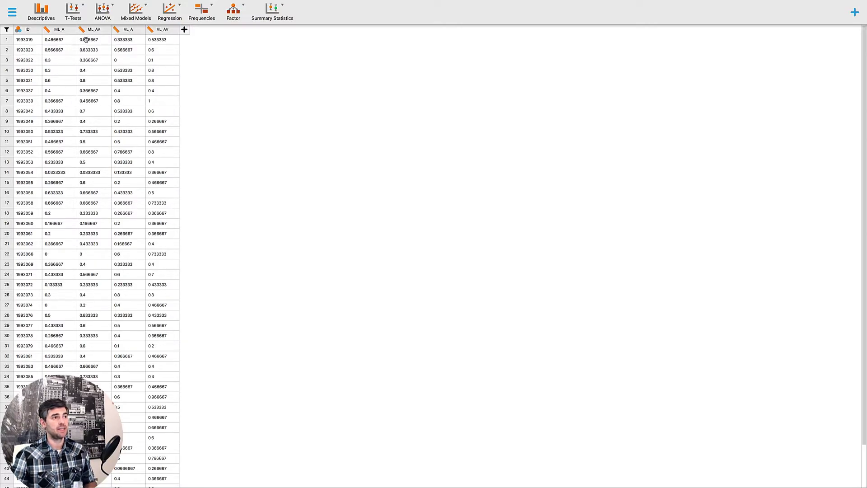
- Switch to JASP with the ID, ML and VL data loaded and start a classical Repeated Measures ANOVA
{"action": "left_click", "coordinate": [111, 11]}
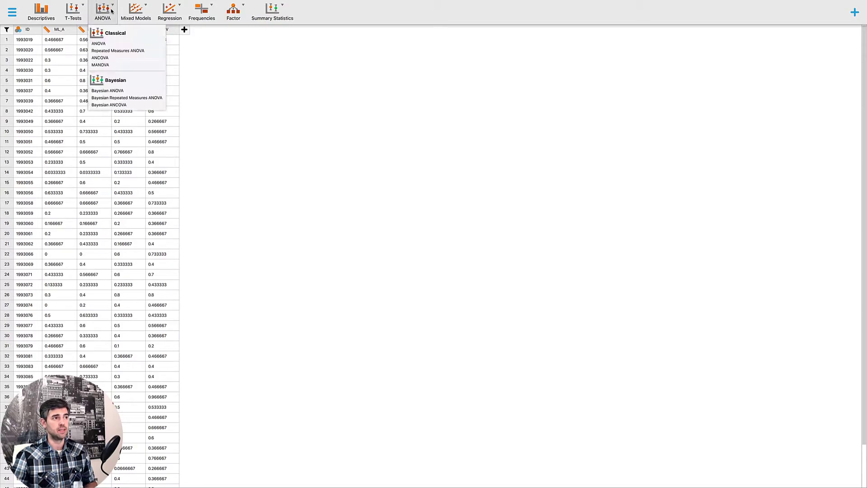
{"action": "left_click", "coordinate": [111, 51]}
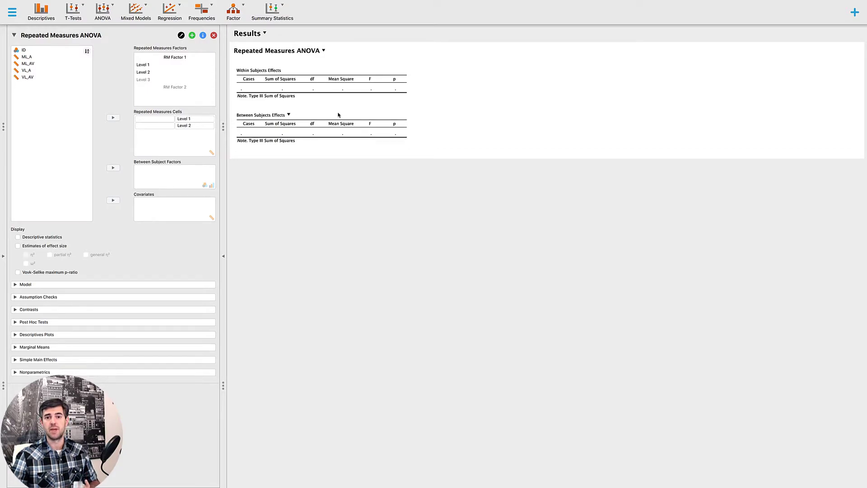
- Name the first repeated measures factor Condition and its two levels ML and VL
{"action": "left_click", "coordinate": [171, 57]}
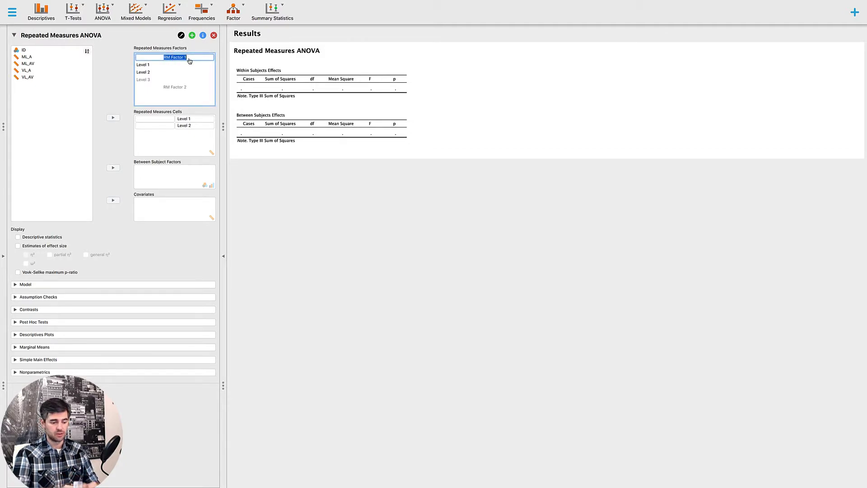
{"action": "type", "text": "Condition"}
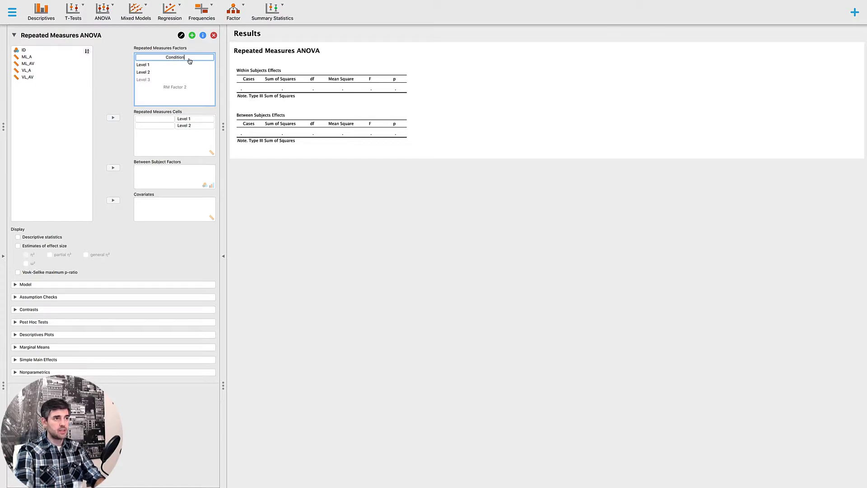
{"action": "left_click", "coordinate": [141, 65]}
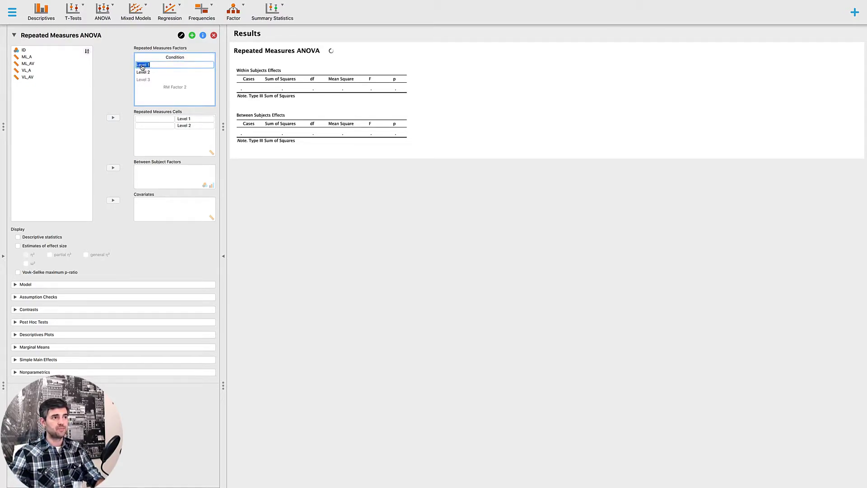
{"action": "type", "text": "ML"}
{"action": "left_click", "coordinate": [147, 73]}
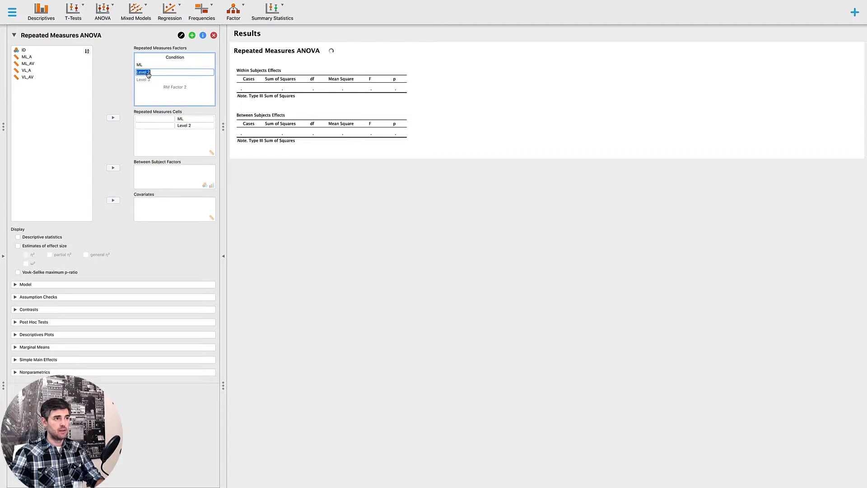
{"action": "type", "text": "VL"}
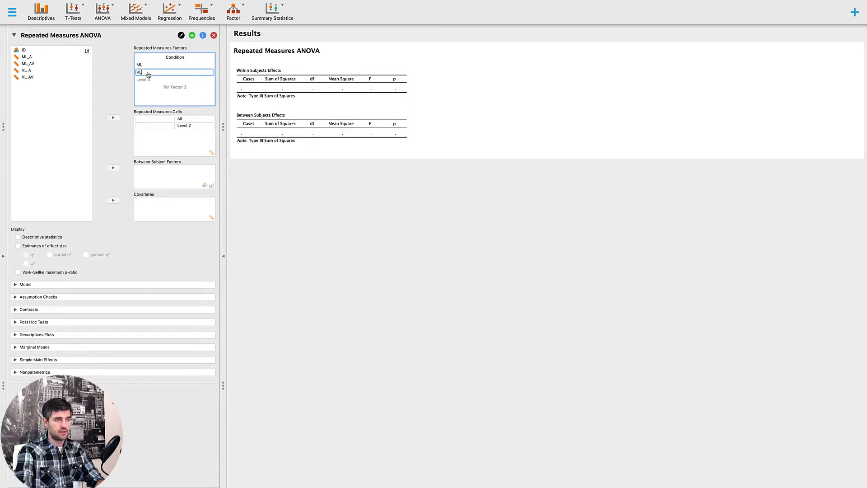
- Add a second repeated measures factor named Stimulus with the levels Audio and AudioVisual
{"action": "left_click", "coordinate": [171, 88]}
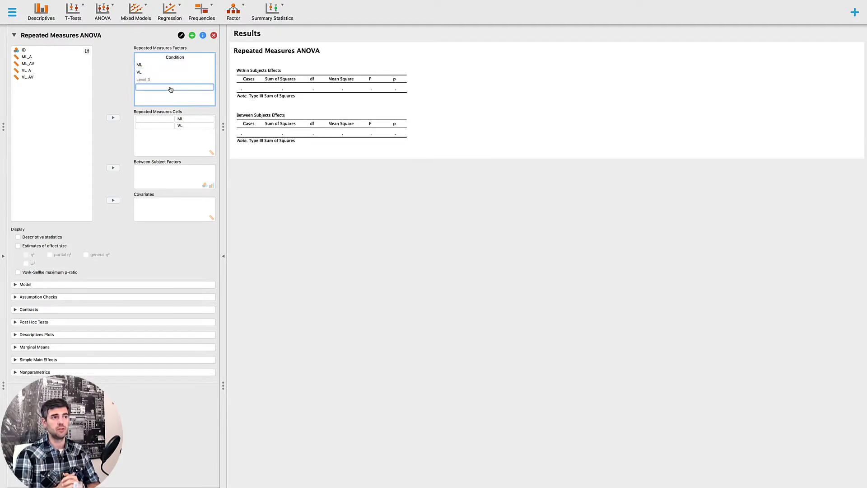
{"action": "type", "text": "Stimulus"}
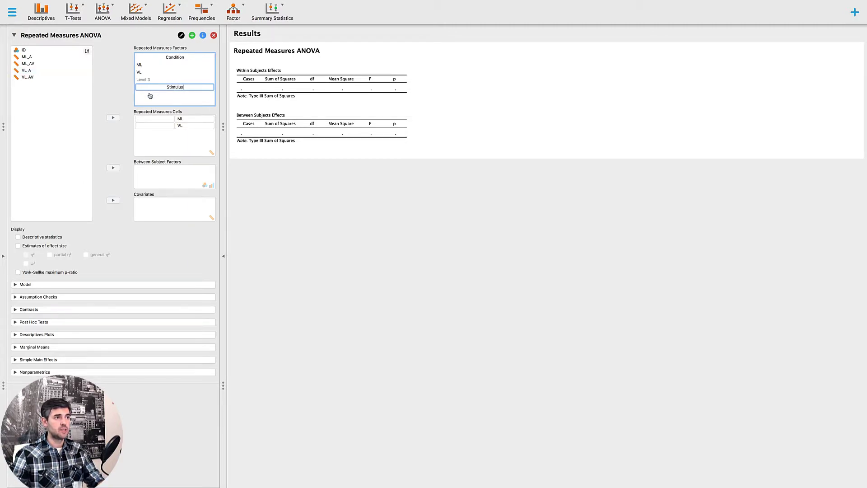
{"action": "key", "text": "Return"}
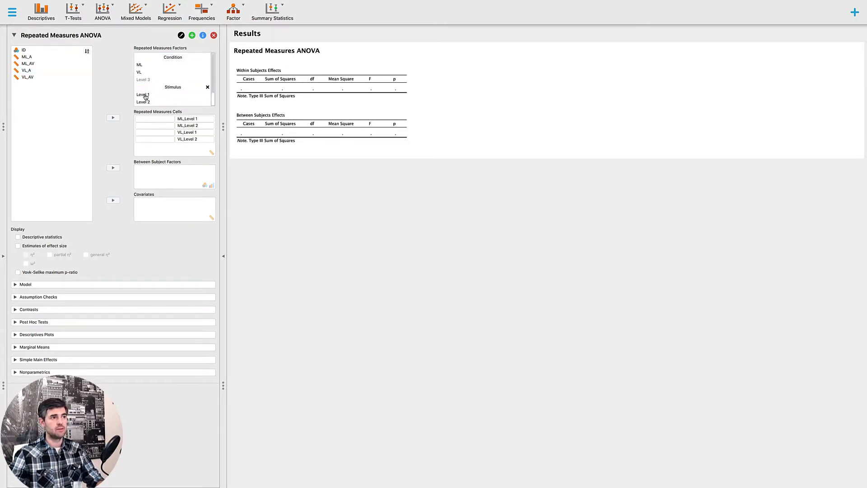
{"action": "scroll", "coordinate": [168, 90], "scroll_direction": "down", "scroll_amount": 2}
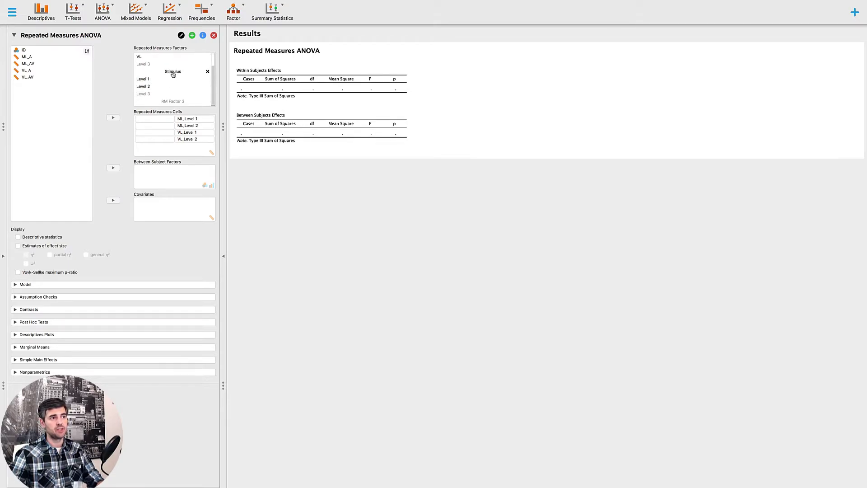
{"action": "left_click", "coordinate": [148, 80]}
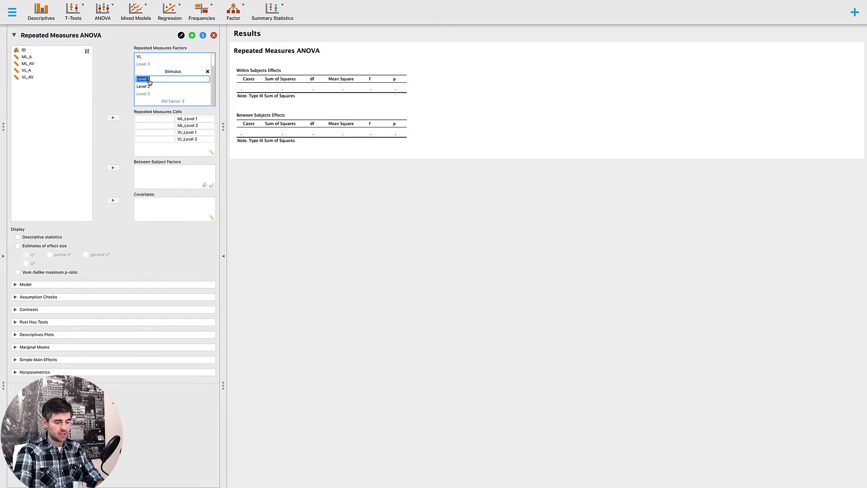
{"action": "type", "text": "Audio"}
{"action": "left_click", "coordinate": [150, 89]}
{"action": "type", "text": "AudioVisual"}
{"action": "left_click", "coordinate": [148, 78]}
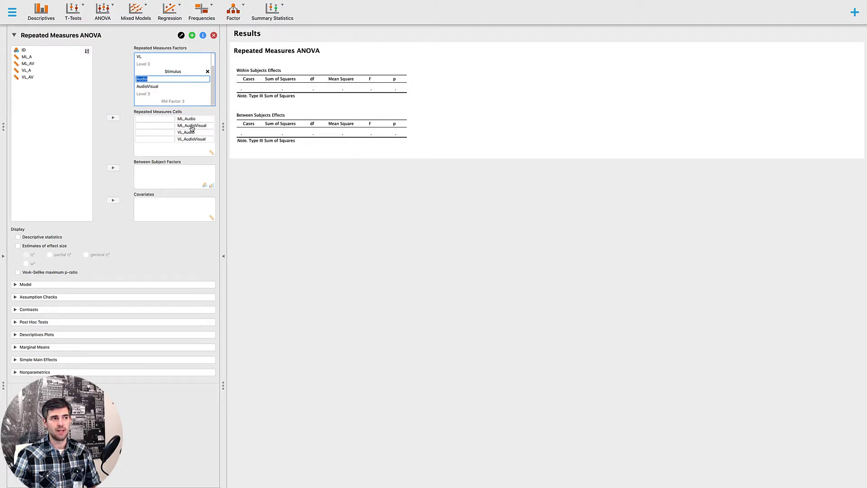
- Assign the variables ML_A, ML_AV, VL_A and VL_AV to the matching repeated measures cells
{"action": "left_click", "coordinate": [39, 57]}
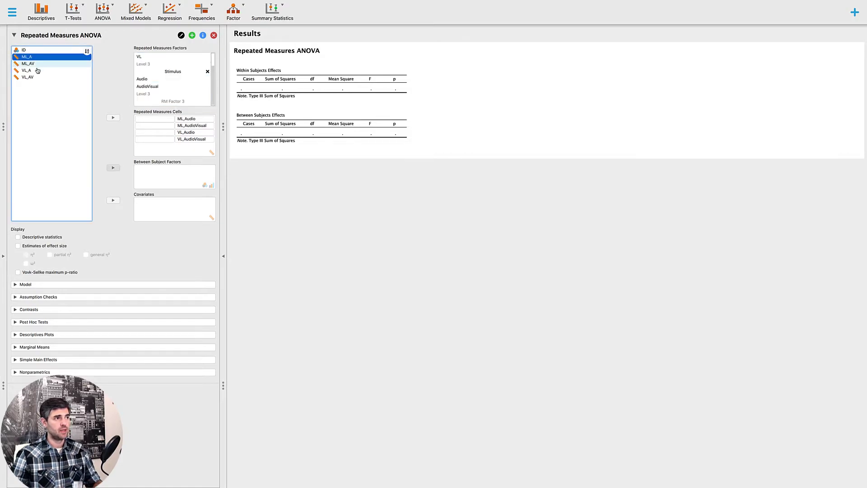
{"action": "left_click", "coordinate": [36, 78], "text": "shift"}
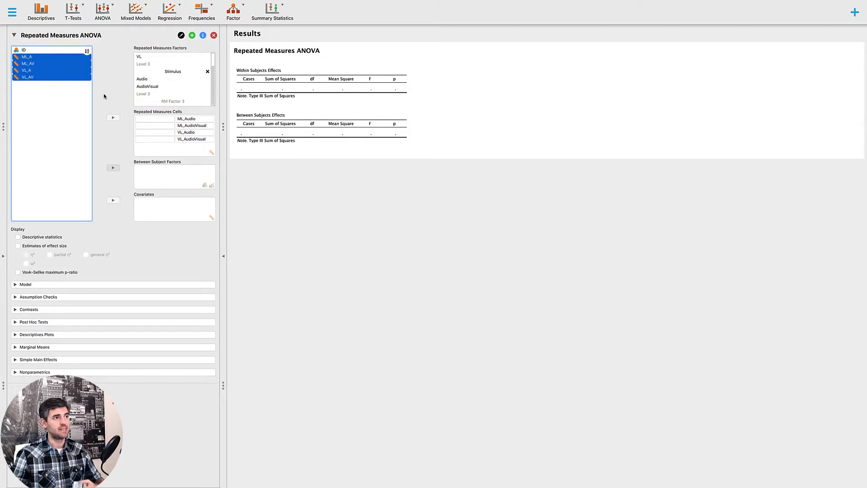
{"action": "left_click", "coordinate": [113, 118]}
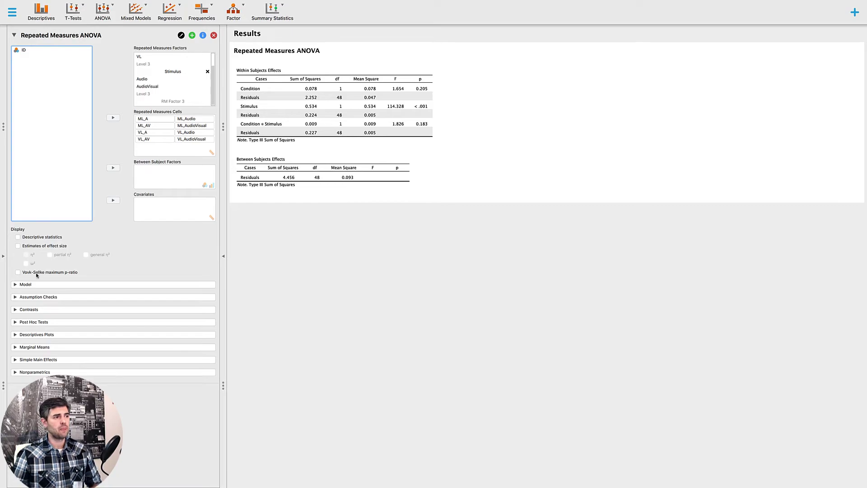
- Set up a descriptives plot with Condition on the horizontal axis and Stimulus as separate lines
{"action": "left_click", "coordinate": [15, 334]}
{"action": "left_click", "coordinate": [48, 354]}
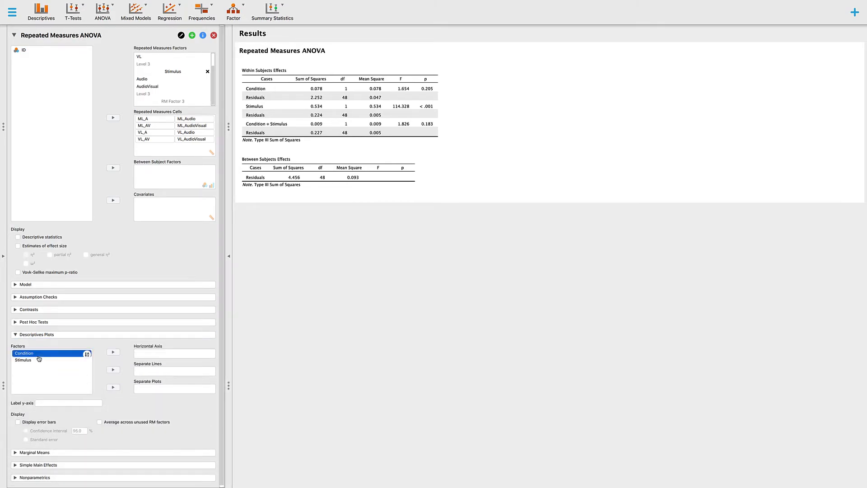
{"action": "left_click", "coordinate": [114, 355]}
{"action": "left_click", "coordinate": [61, 354]}
{"action": "left_click", "coordinate": [113, 370]}
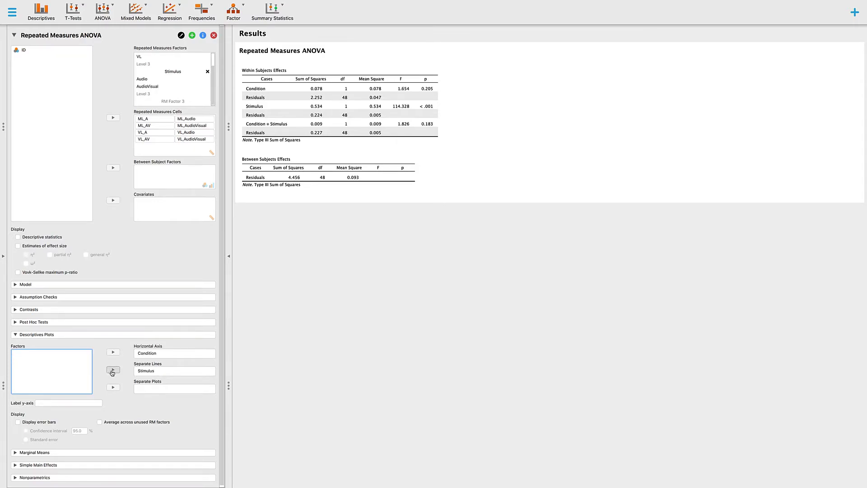
- Display error bars with a 95% confidence interval on the descriptives plot and label its y-axis Accuracy
{"action": "left_click", "coordinate": [19, 421]}
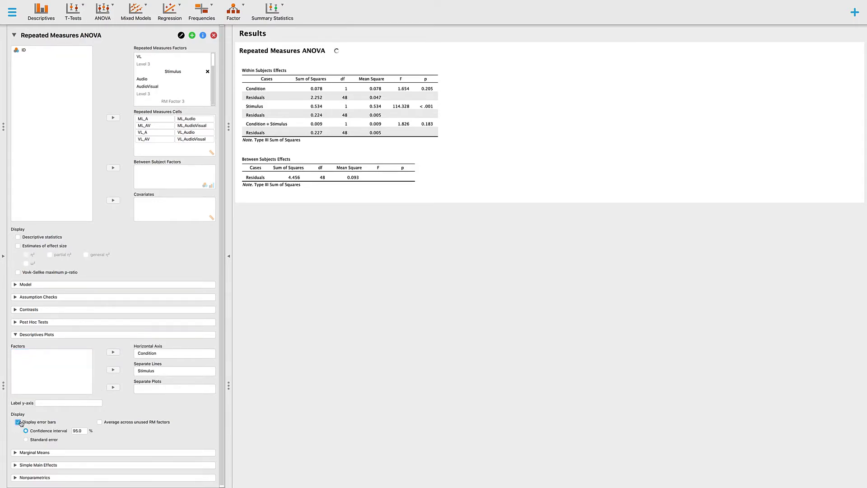
{"action": "left_click", "coordinate": [55, 404]}
{"action": "type", "text": "Accuracy"}
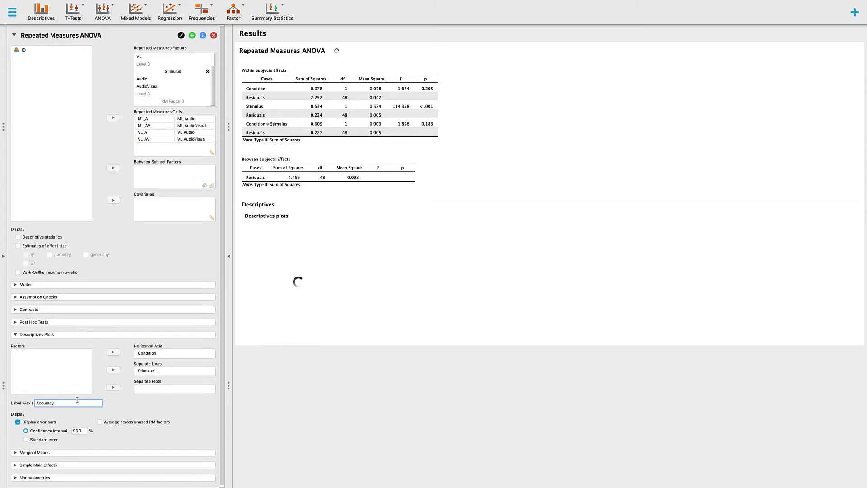